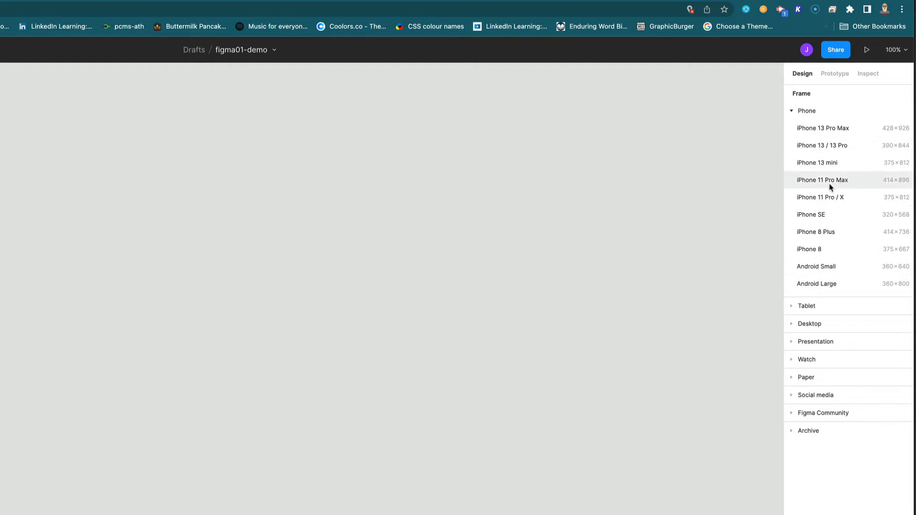
Create an iPhone 13 Pro Max frame and rename it screen1
left_click(837, 132)
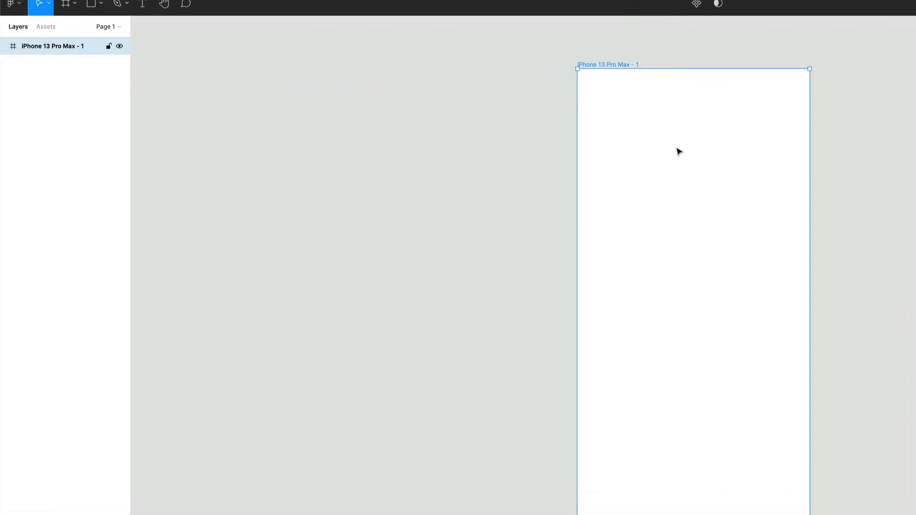
double_click(603, 64)
type("screen1")
key("Return")
Add a second iPhone 13 Pro Max frame beside screen1 and rename it screen2
left_click(67, 6)
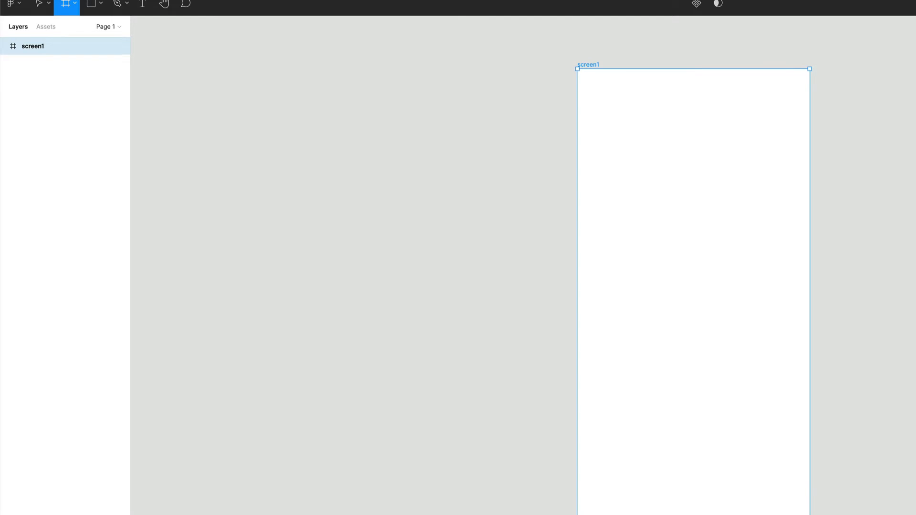
left_click(915, 115)
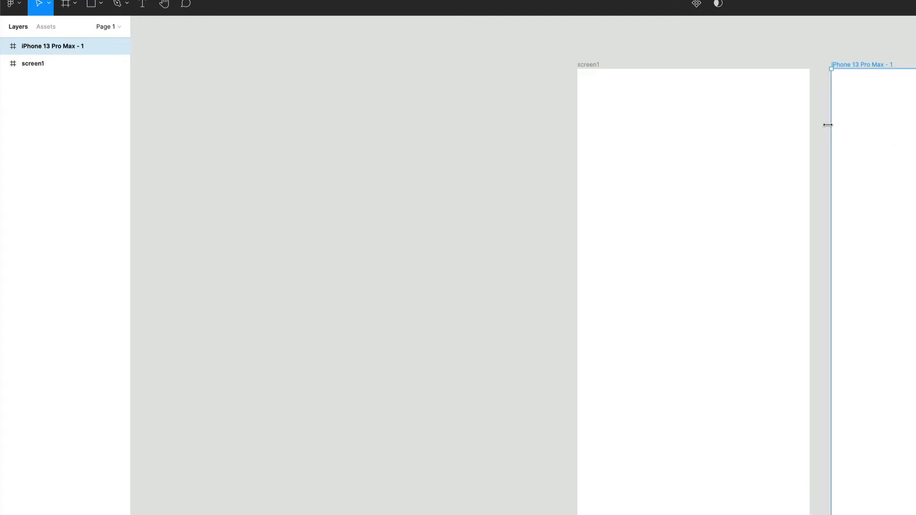
double_click(858, 65)
type("screen2")
key("Return")
Add a third phone frame of the same size beside screen2 and name it screen3
left_click(64, 6)
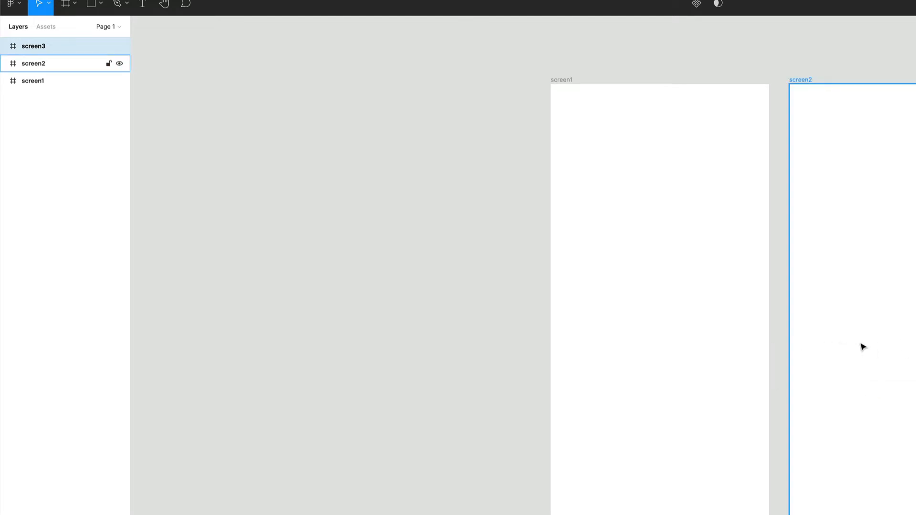
key("space")
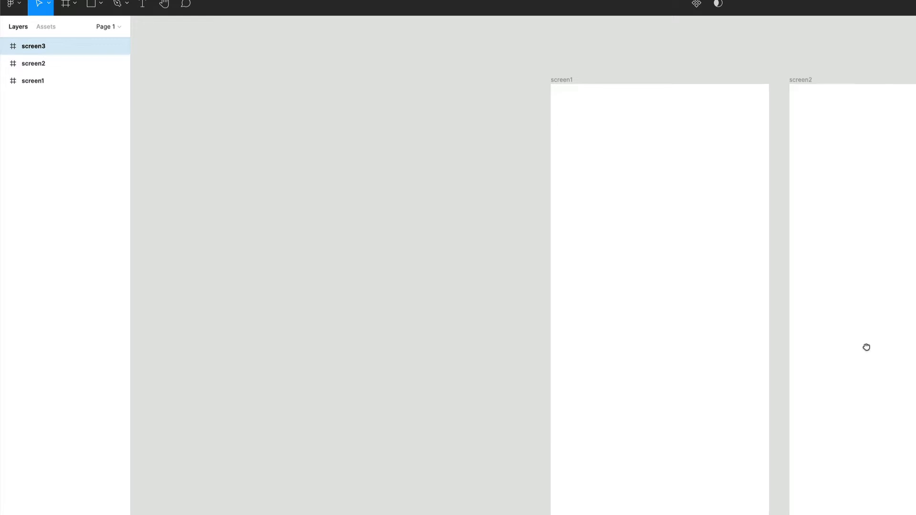
left_click_drag(867, 347, 647, 330)
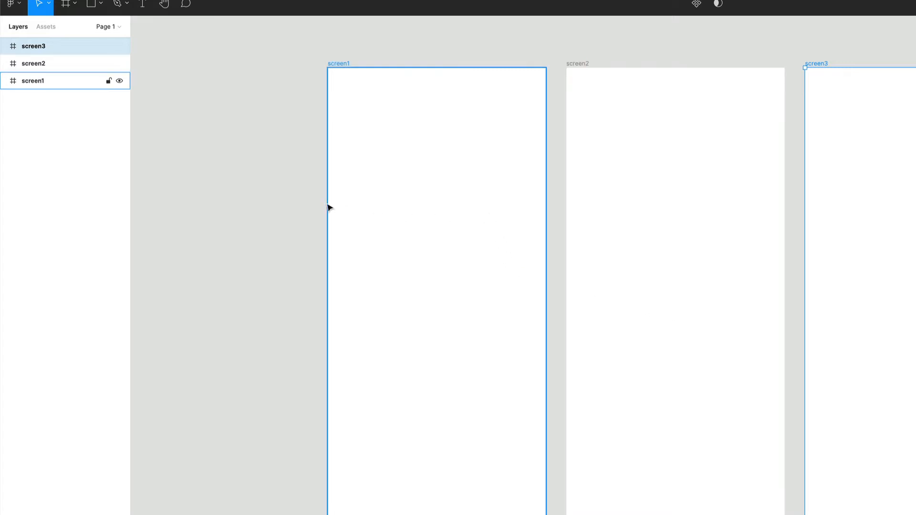
Select the screen1, screen2 and screen3 layers one after another to see which frame each belongs to
left_click(41, 82)
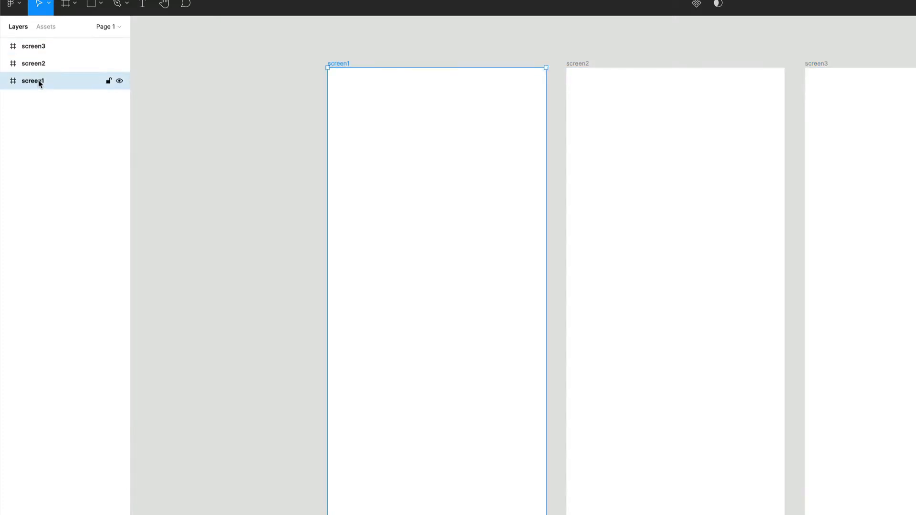
left_click(40, 64)
left_click(42, 48)
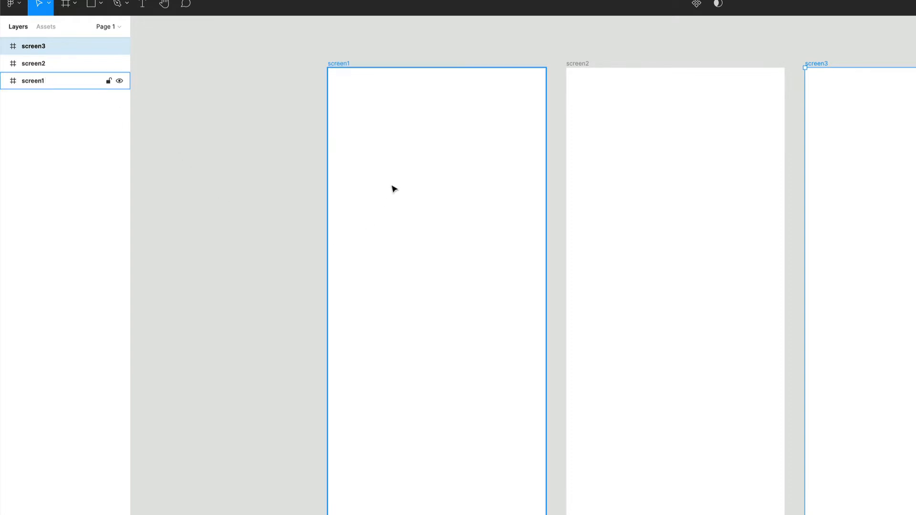
Change the fill of the screen1 frame to the solid blue 3FB1F1
left_click(349, 154)
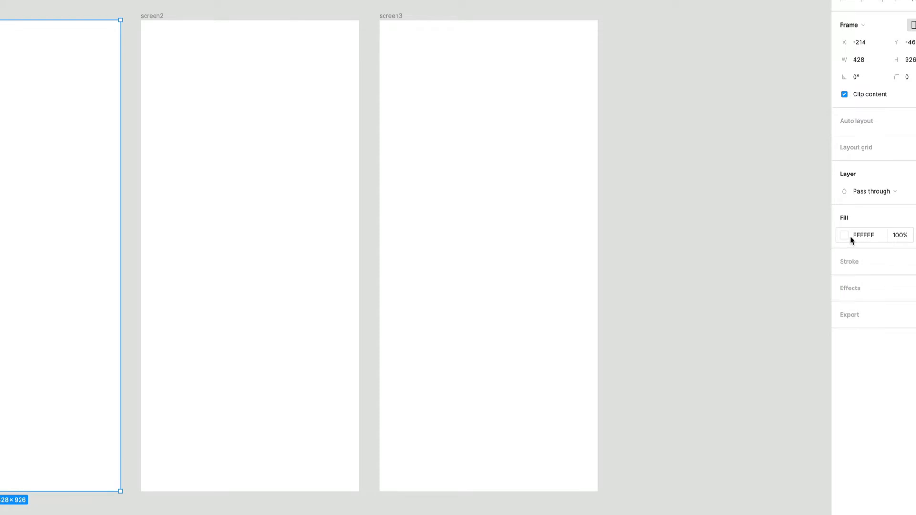
left_click(845, 235)
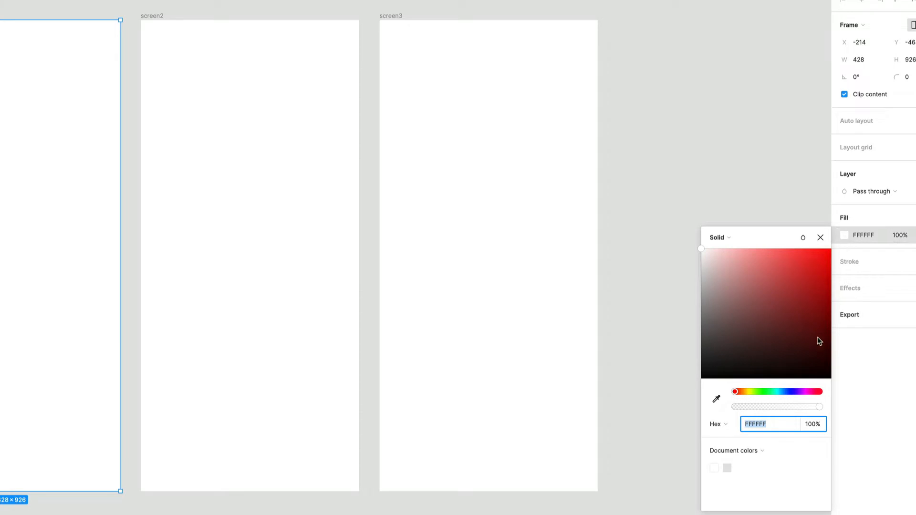
left_click_drag(769, 395, 783, 396)
left_click_drag(774, 319, 798, 260)
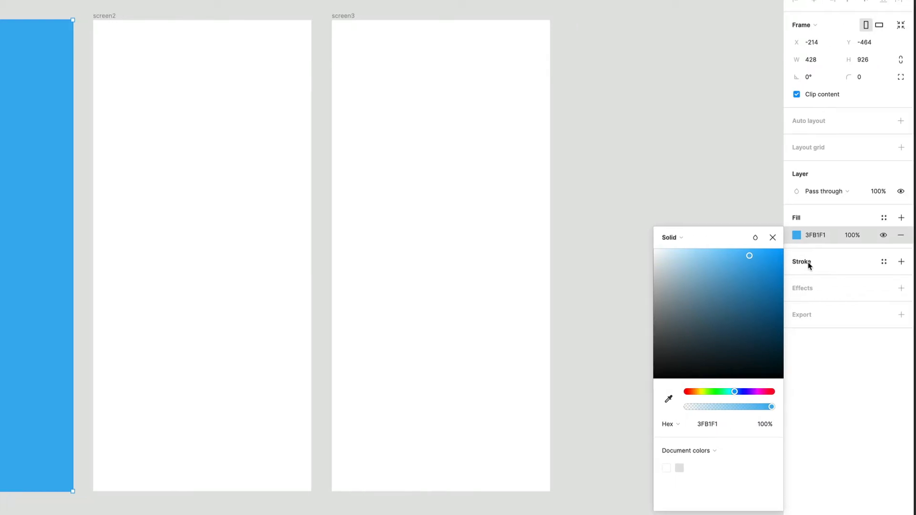
Add a black inside stroke to the screen1 frame and set its width to 5
left_click(901, 262)
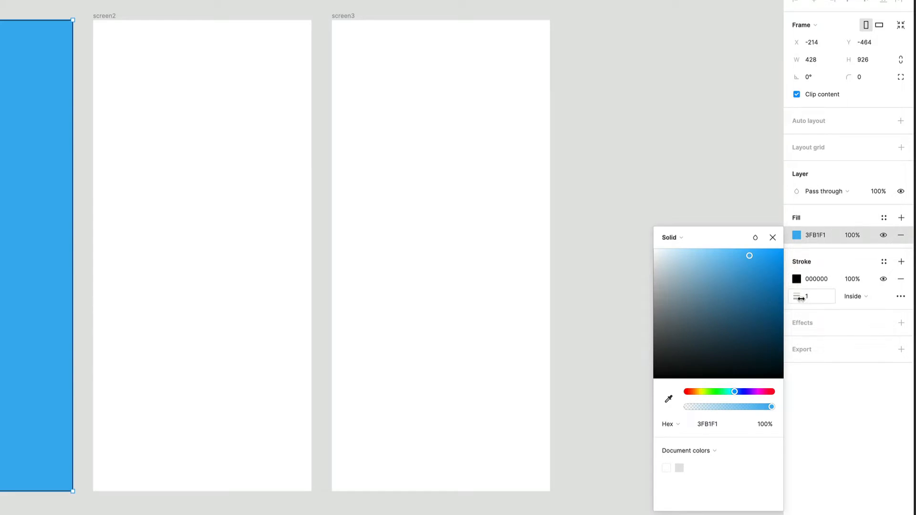
left_click(807, 300)
type("5")
key("Return")
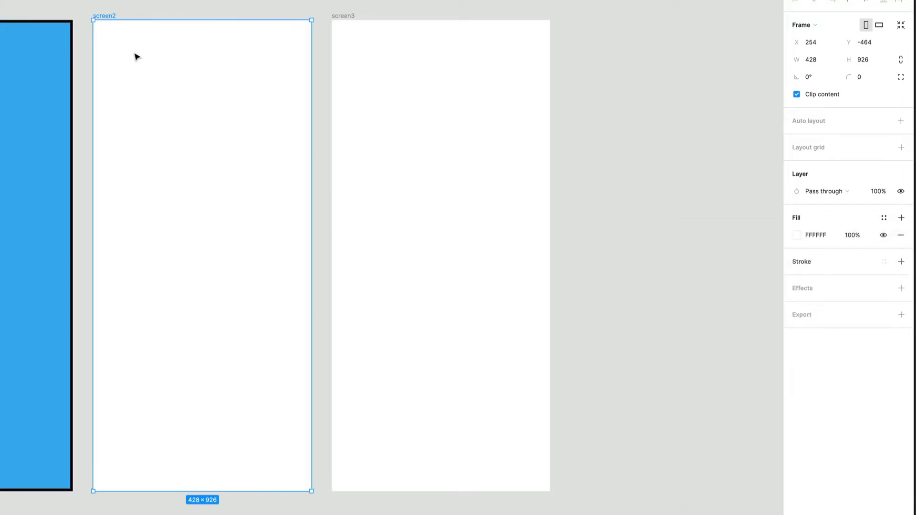
Fill the screen2 frame with the document blue 3FB1F1 and give it a black inside stroke of width 5
left_click(137, 57)
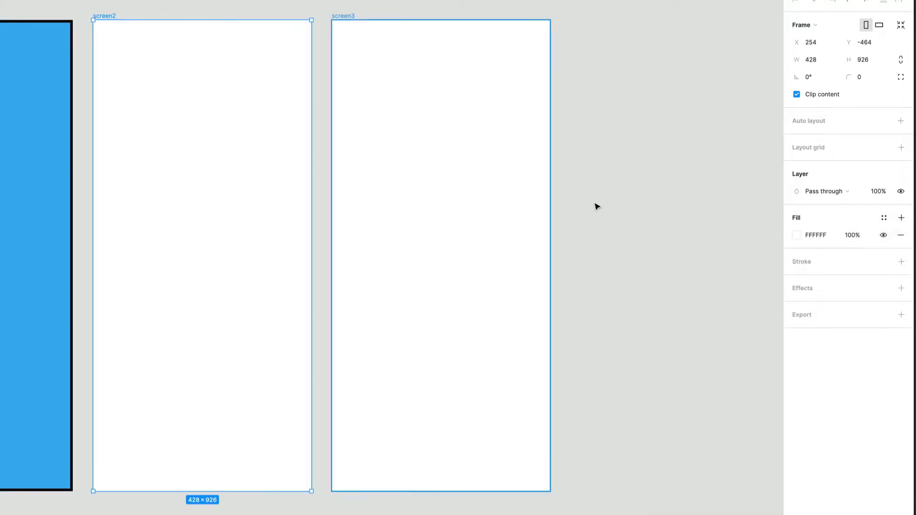
left_click(797, 235)
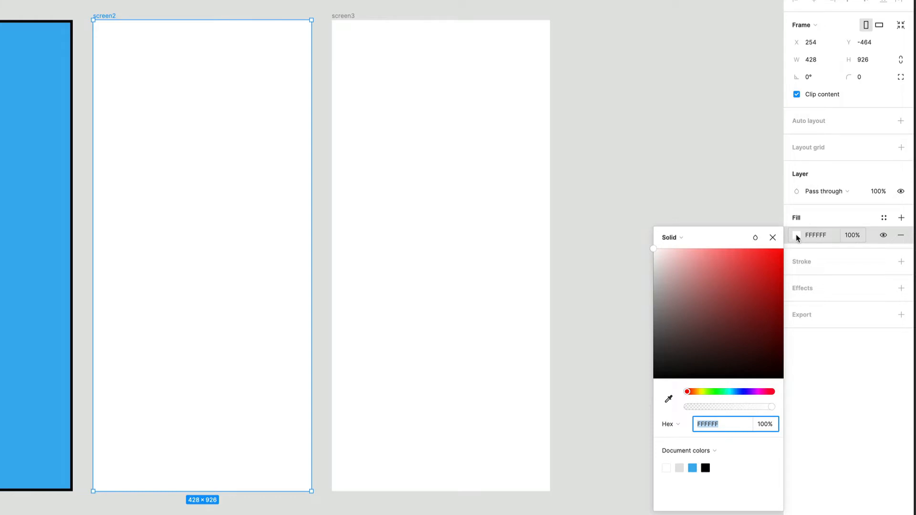
left_click(693, 468)
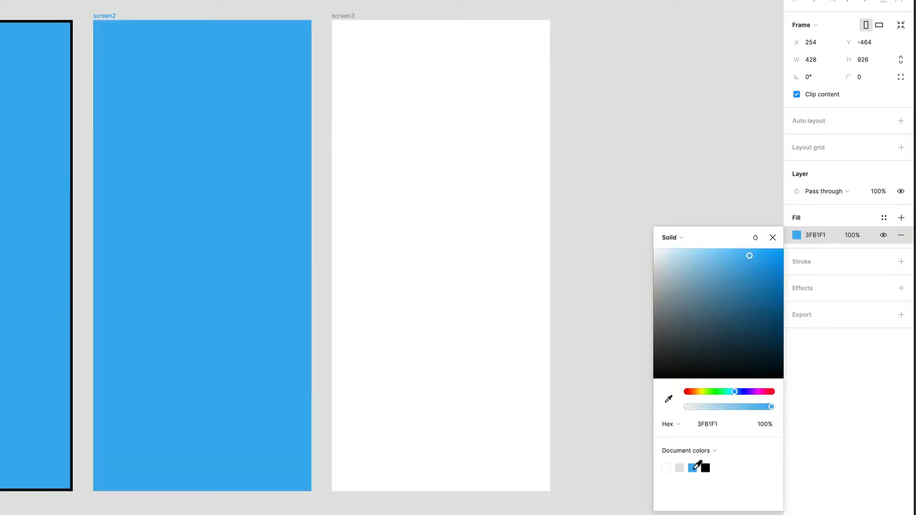
left_click(901, 262)
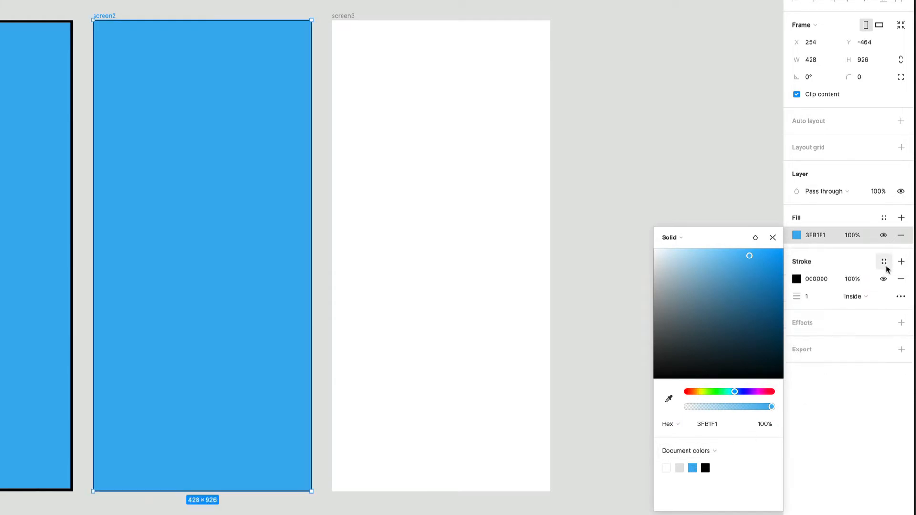
left_click(809, 298)
type("5")
key("Return")
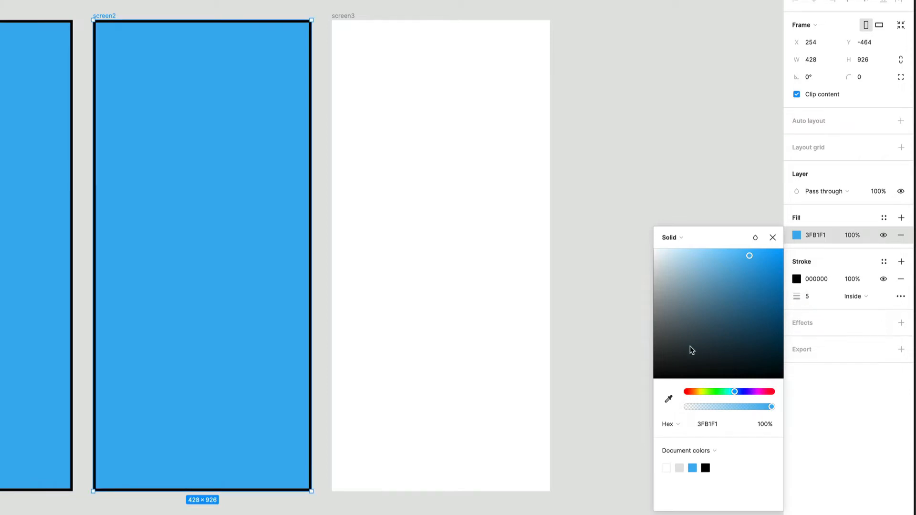
Fill the screen3 frame with the document blue 3FB1F1 and give it a black inside stroke of width 5
left_click(444, 286)
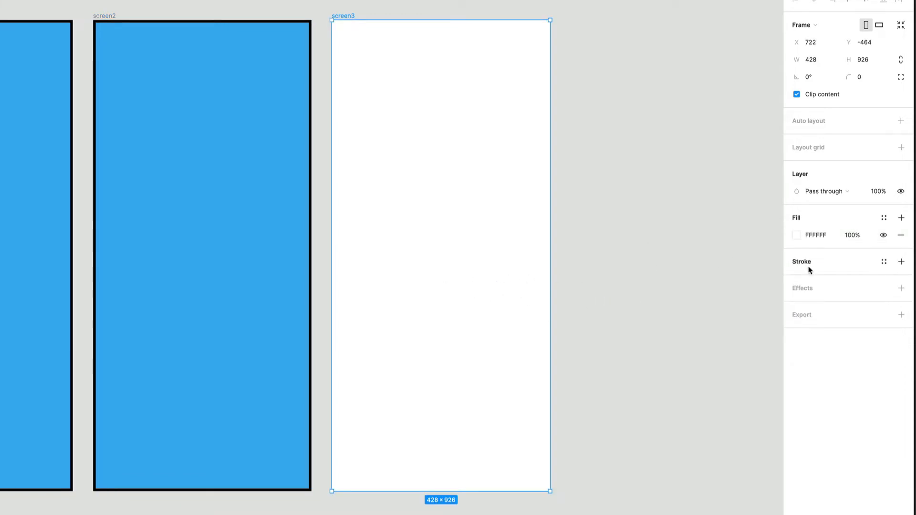
left_click(797, 236)
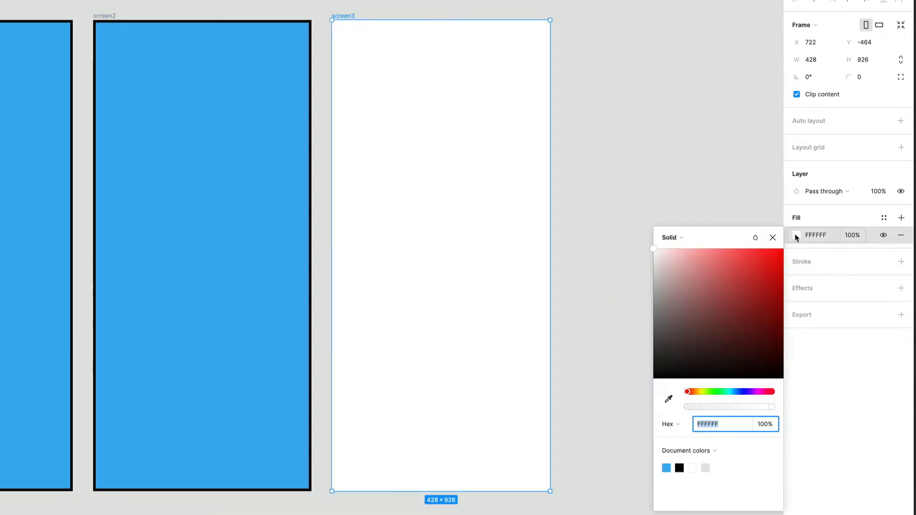
left_click(667, 468)
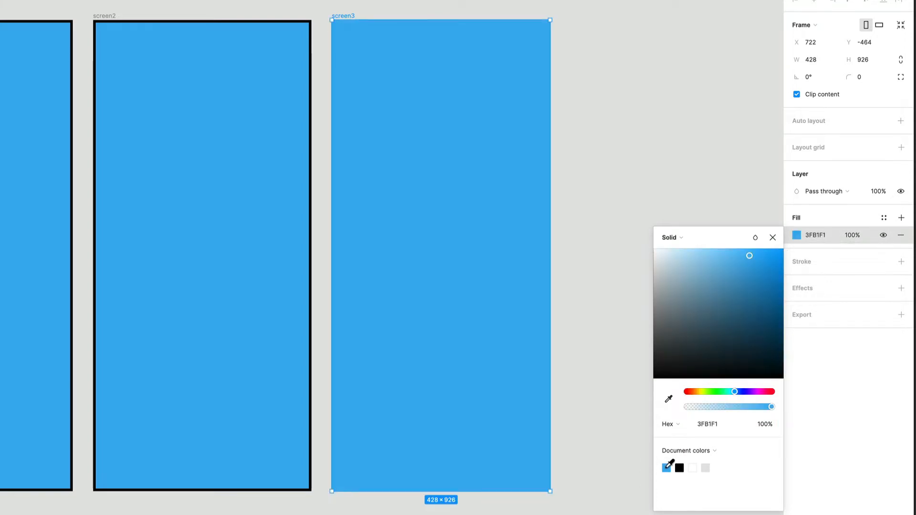
left_click(902, 262)
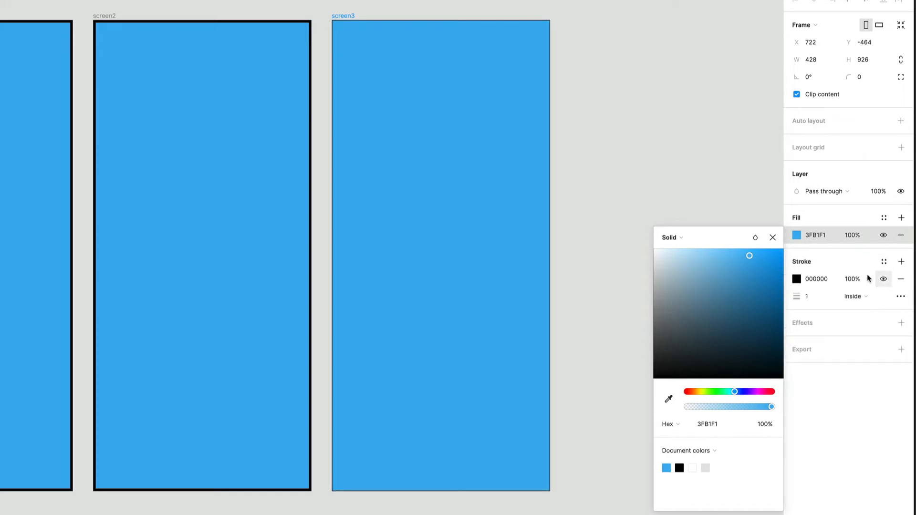
left_click(808, 298)
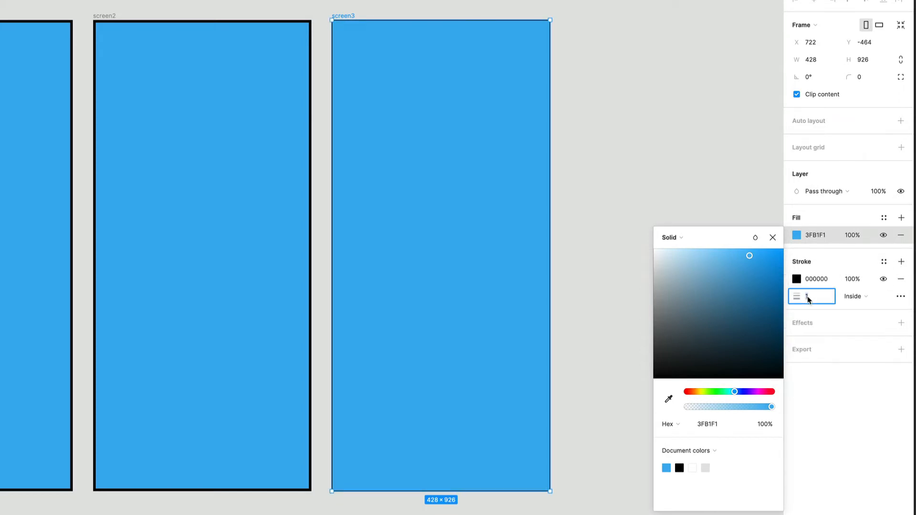
type("5")
key("Return")
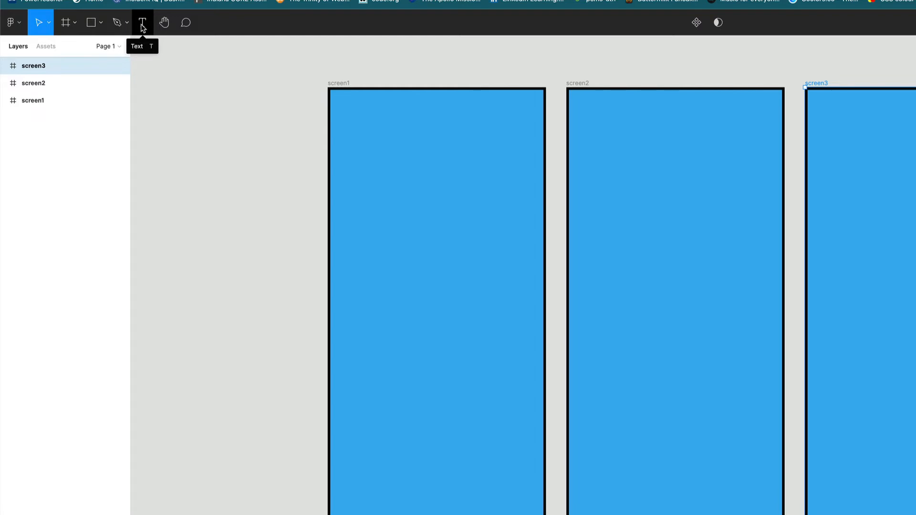
Add the text "SCREEN 1" in the upper part of the screen1 frame
left_click(142, 23)
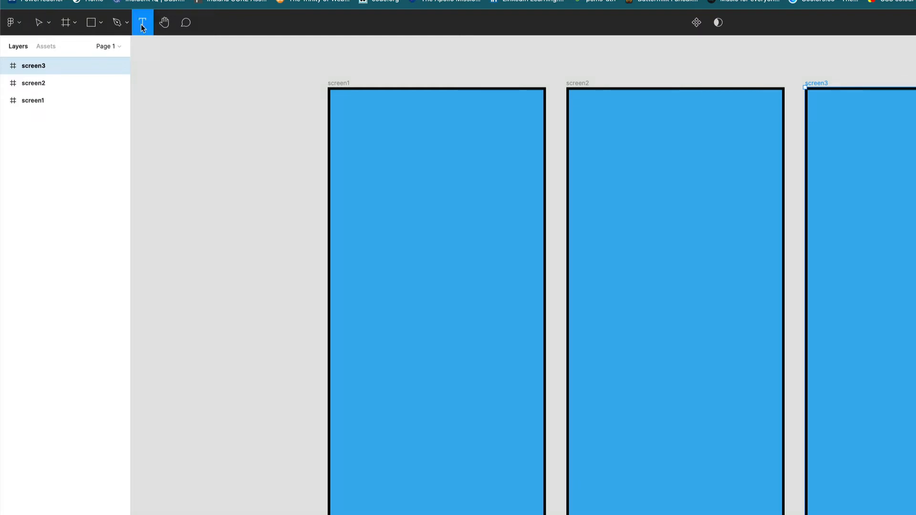
left_click(379, 191)
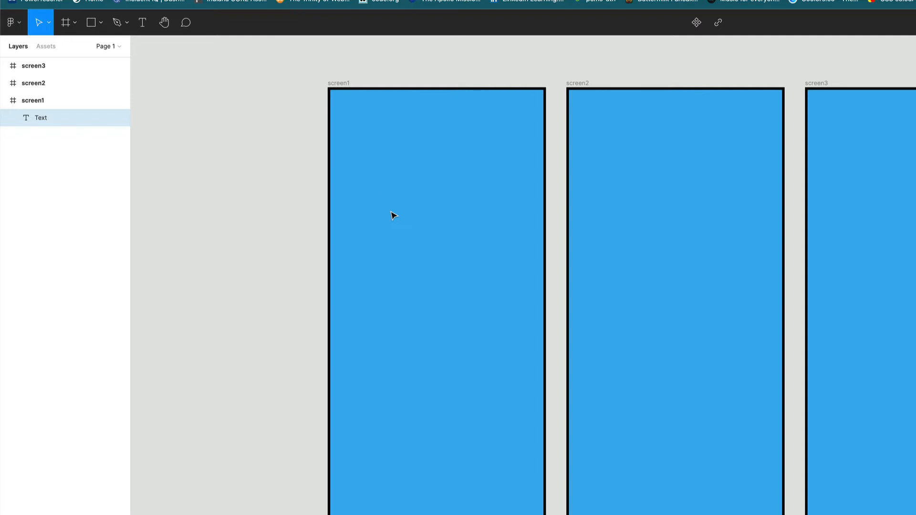
type("SCREEN 1")
left_click(394, 196)
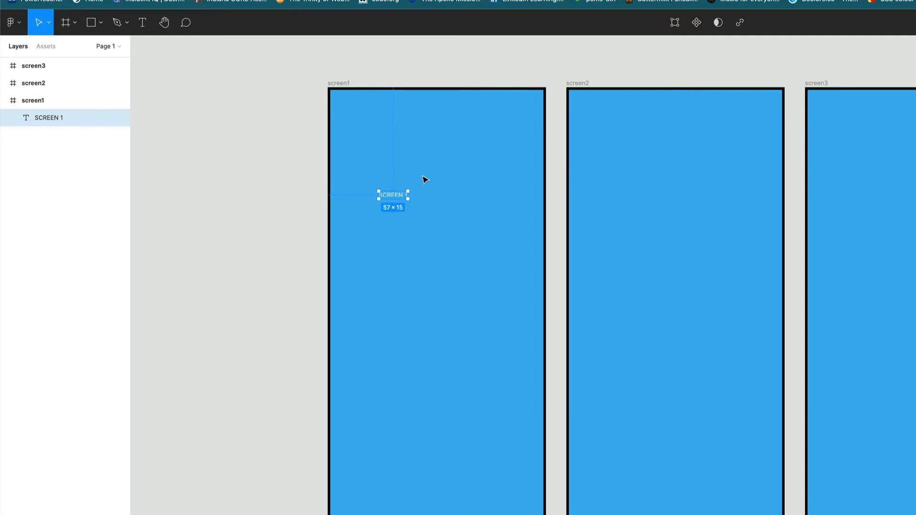
Change the font of the SCREEN 1 text to Irish Grover
left_click(425, 180)
left_click(399, 196)
left_click_drag(429, 176, 385, 210)
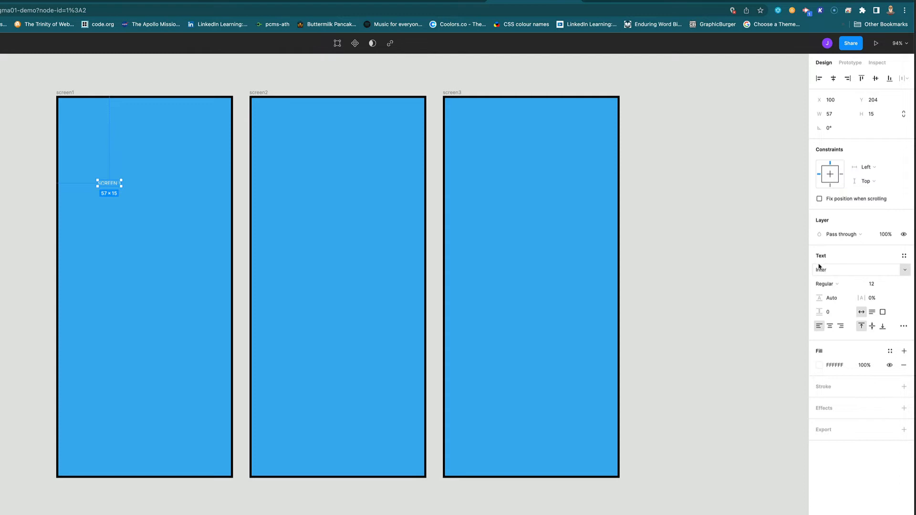
left_click(904, 270)
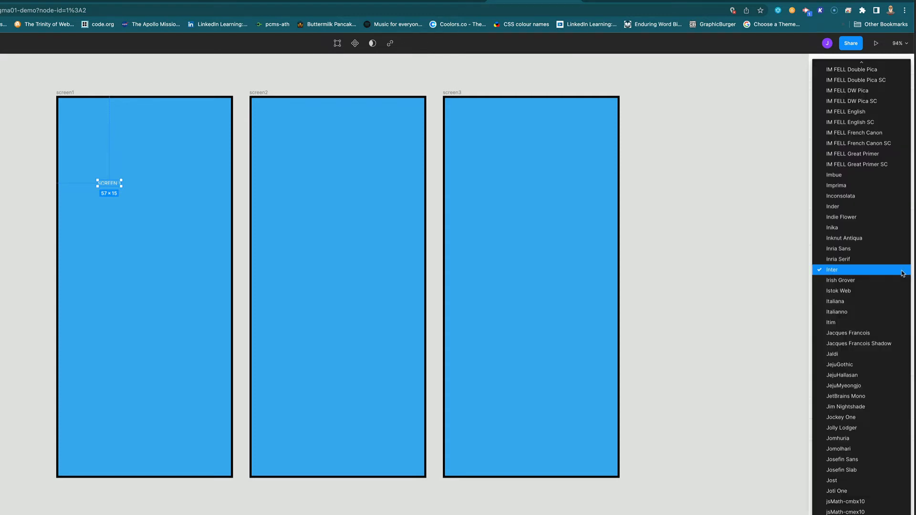
left_click(846, 283)
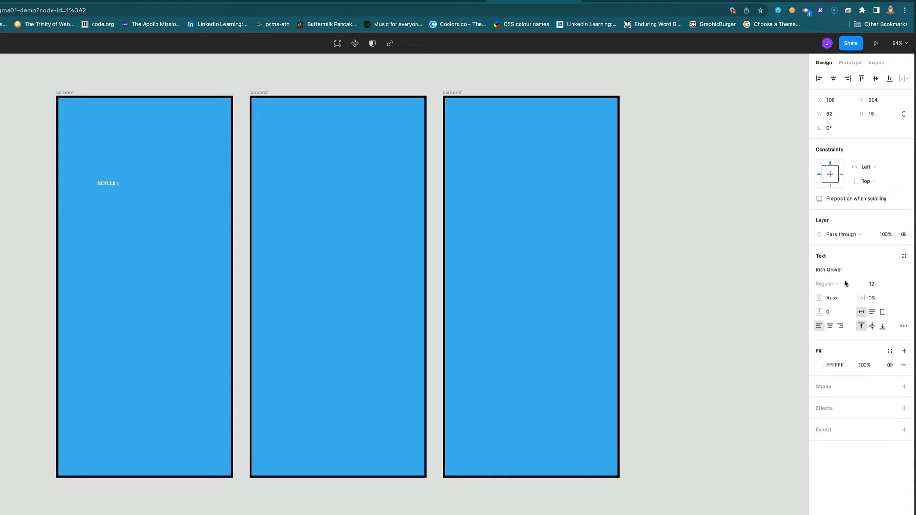
Enlarge the SCREEN 1 text, trying size 36 first and settling on 64
left_click(894, 284)
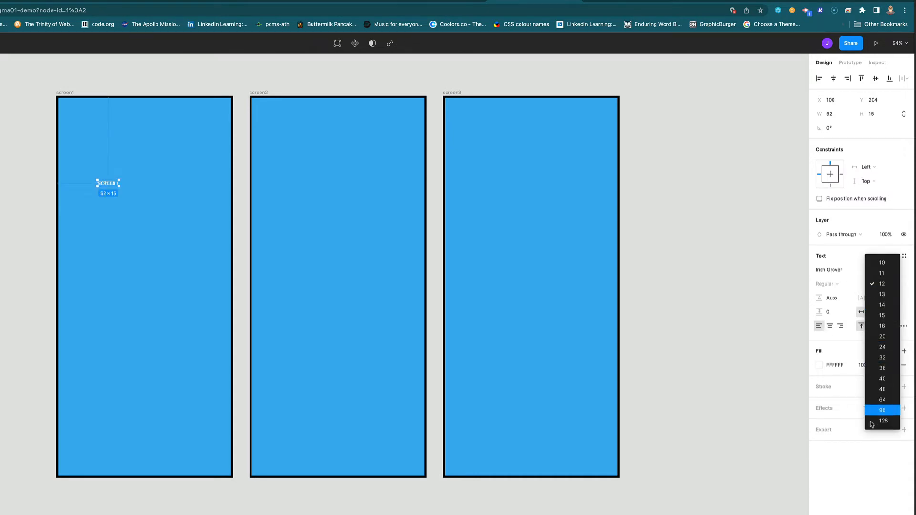
left_click(882, 369)
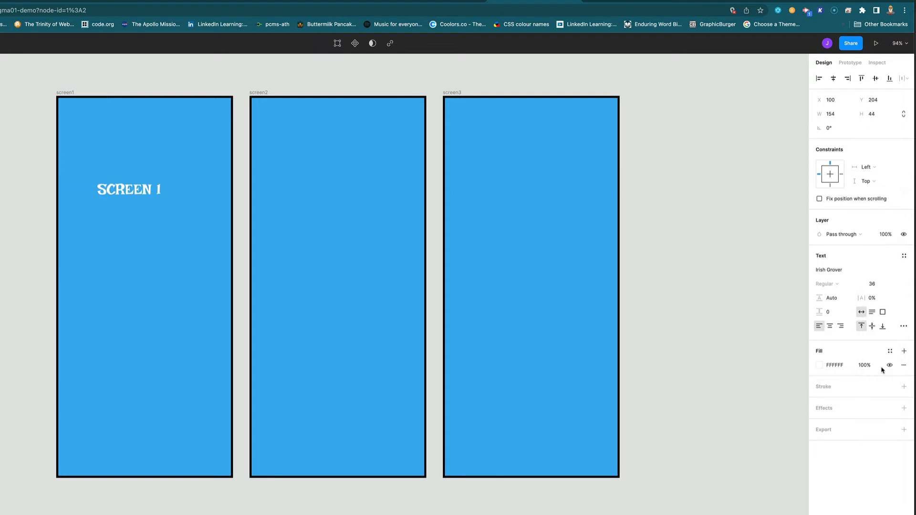
left_click(894, 285)
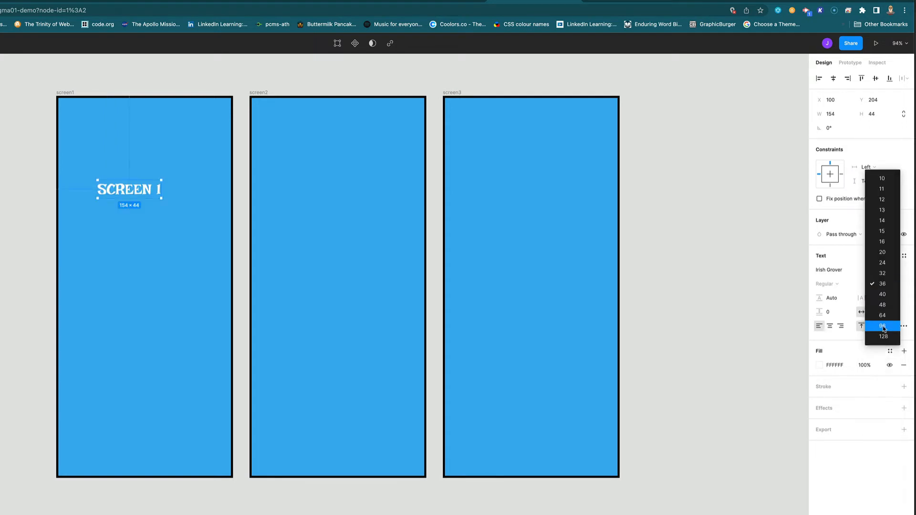
left_click(882, 316)
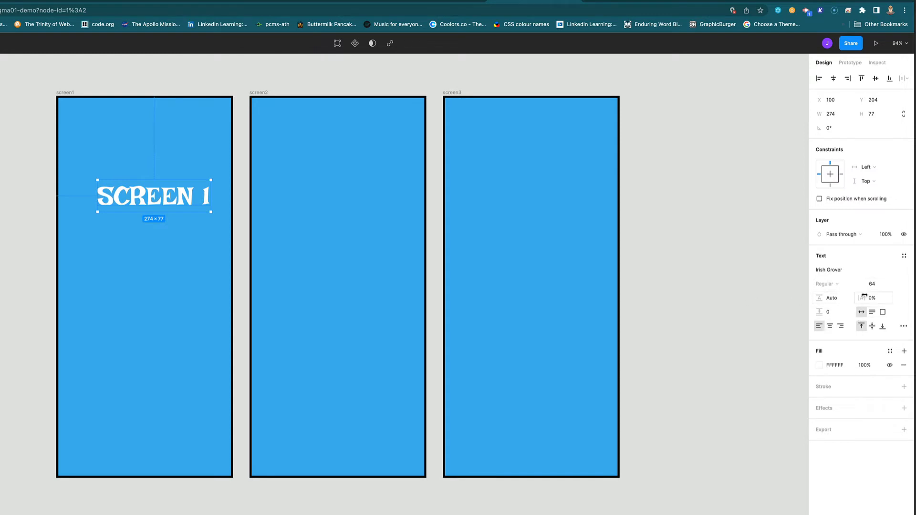
Change the fill of the SCREEN 1 text to the yellow FEDD68
left_click(820, 370)
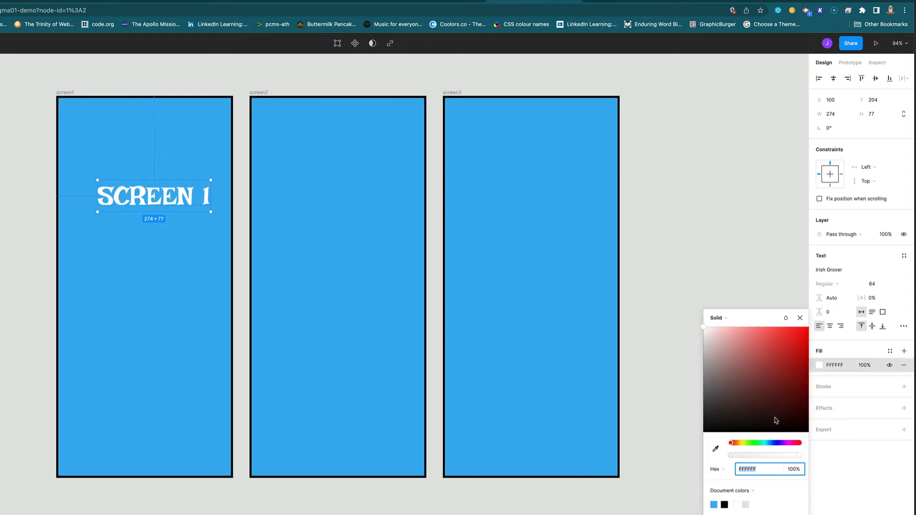
left_click(734, 444)
left_click_drag(735, 443, 743, 445)
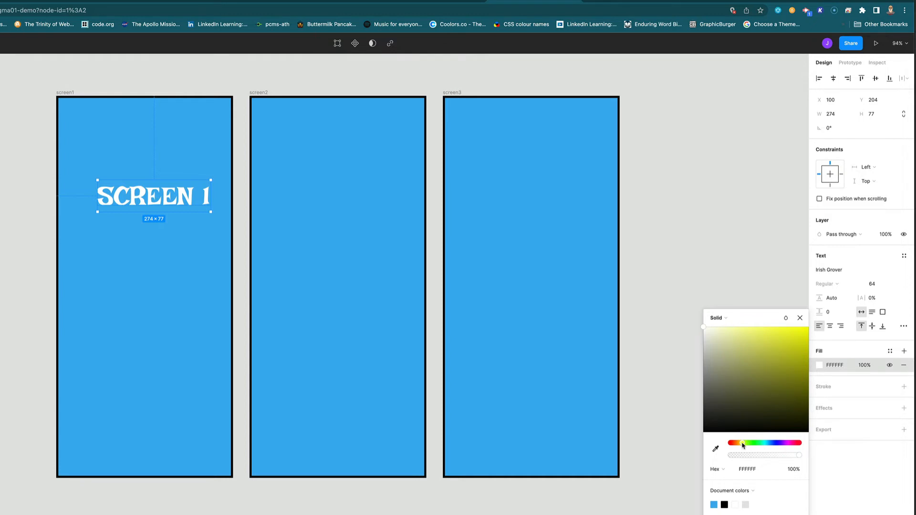
left_click_drag(742, 446, 740, 445)
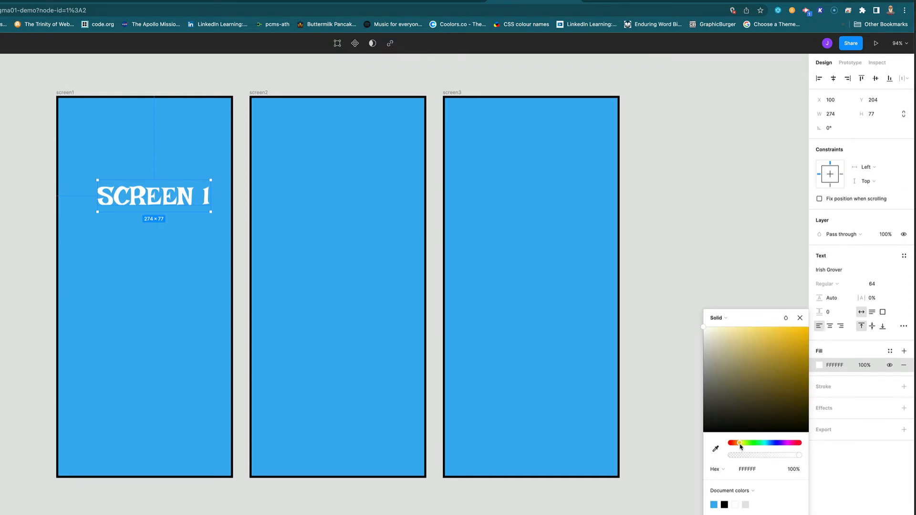
mouse_move(783, 344)
left_mouse_down()
mouse_move(793, 334)
mouse_move(766, 333)
left_mouse_up()
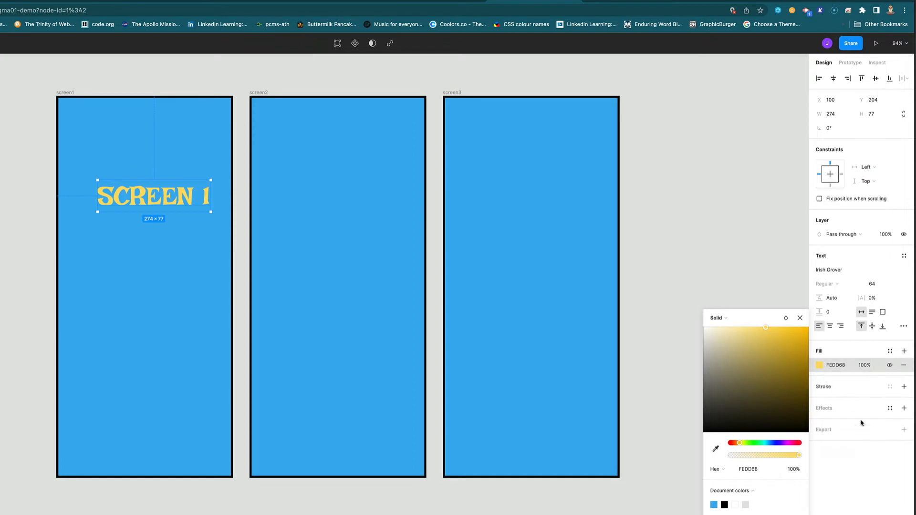
Add a black outside stroke of width 2 to the SCREEN 1 text
left_click(905, 387)
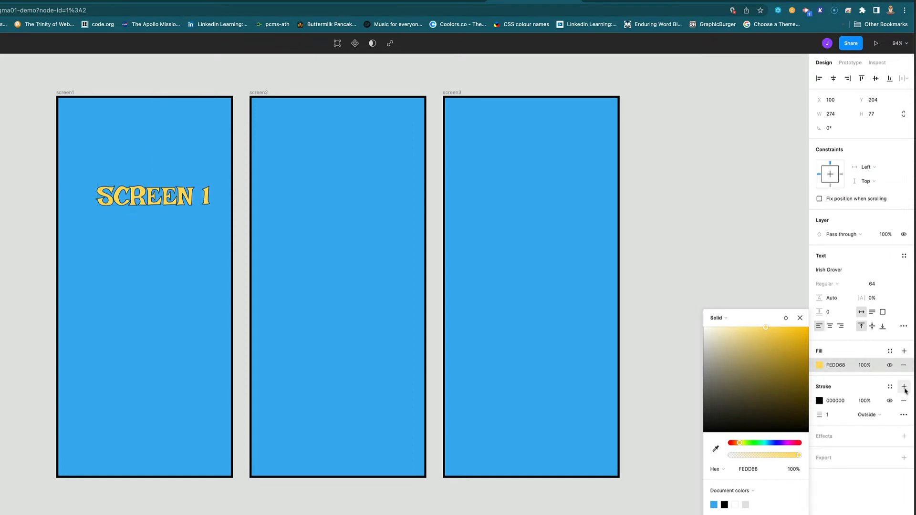
left_click(826, 415)
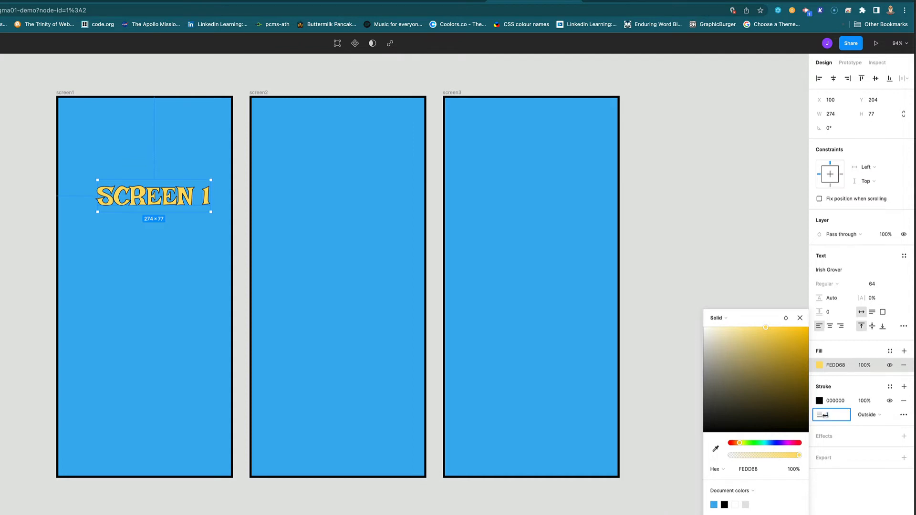
type("2")
key("Return")
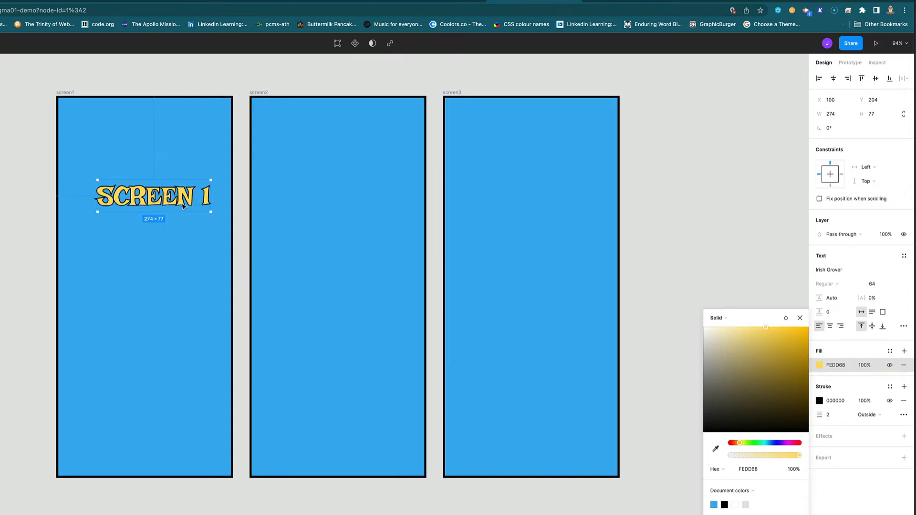
Reposition the SCREEN 1 text to about X 71, Y 154 and enlarge its text box to about 286 × 83
left_click_drag(184, 205, 150, 173)
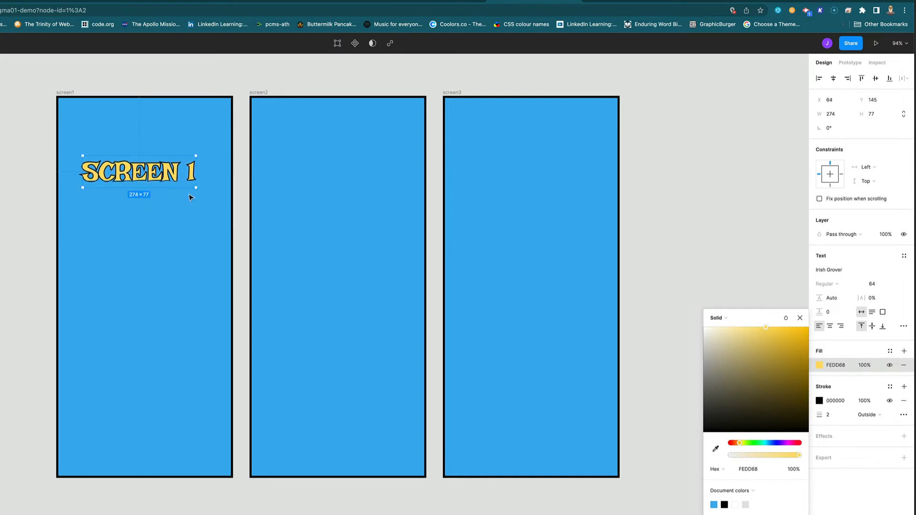
left_click_drag(202, 191, 178, 182)
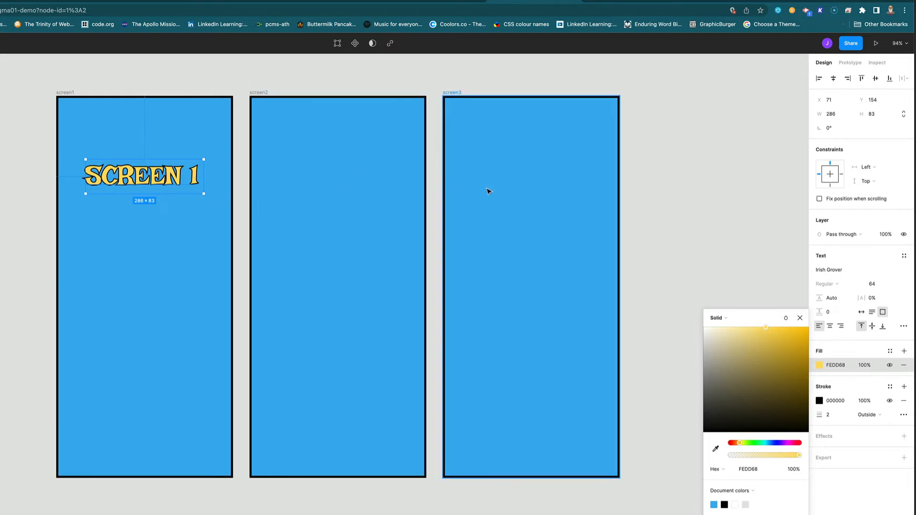
left_click(800, 318)
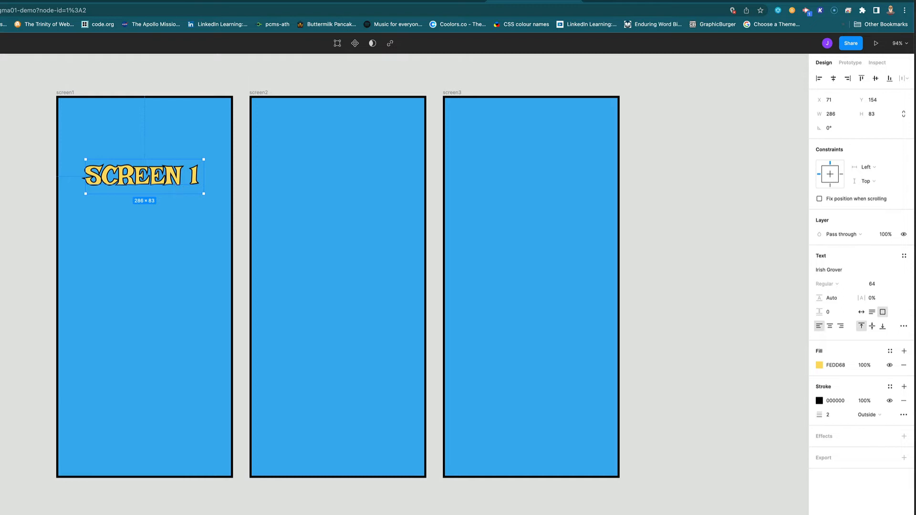
Duplicate the SCREEN 1 title into the screen2 frame as SCREEN 2, fitted on one line in a box about 325 × 80
key("alt")
left_click_drag(125, 185, 325, 184)
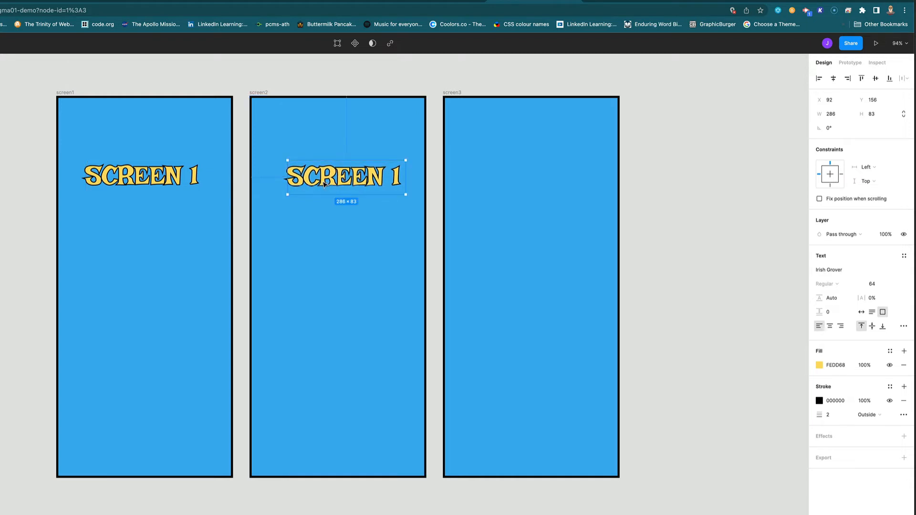
double_click(384, 186)
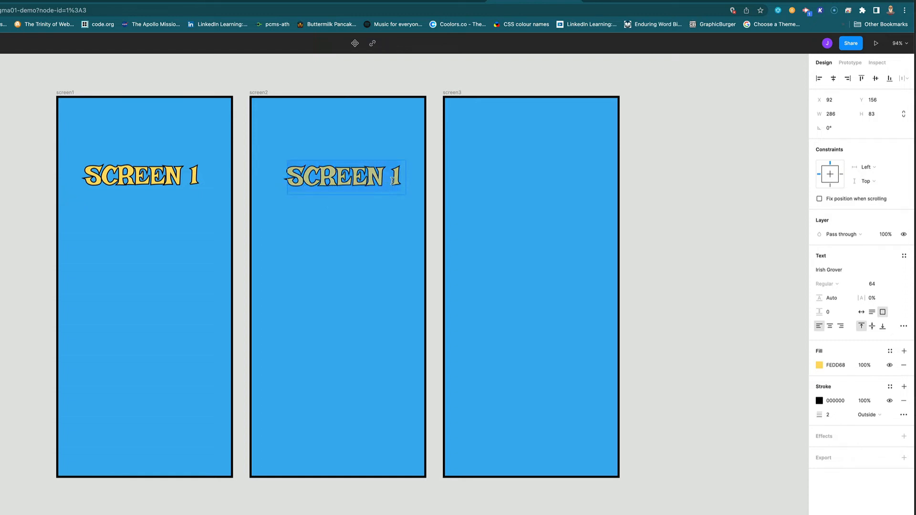
left_click(393, 180)
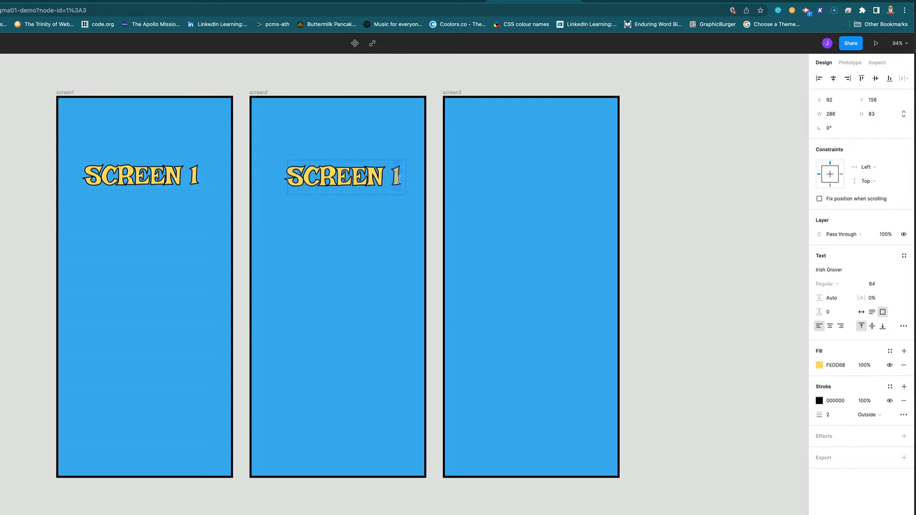
type("2")
key("Escape")
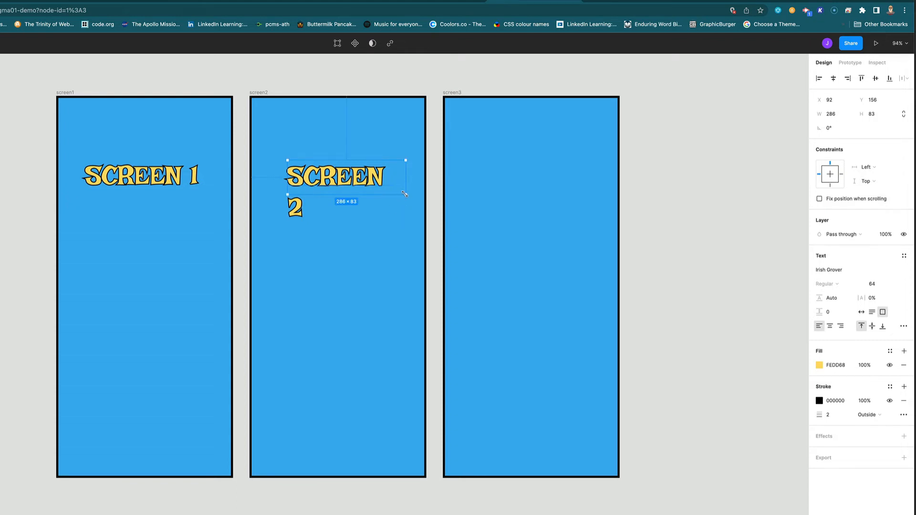
mouse_move(405, 194)
left_mouse_down()
mouse_move(417, 194)
mouse_move(401, 184)
left_mouse_up()
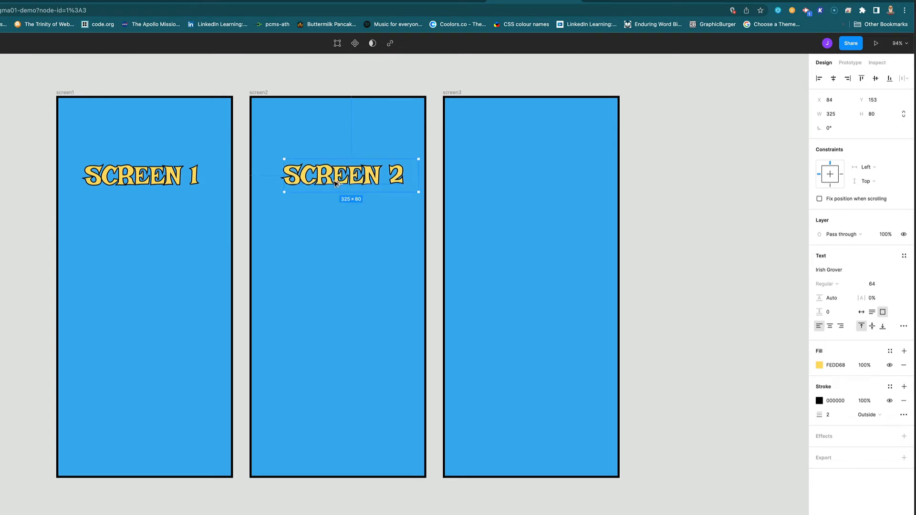
Duplicate the SCREEN 2 title into the screen3 frame at about X 64, Y 151 and change it to read SCREEN 3
left_click_drag(340, 185, 520, 181, "alt")
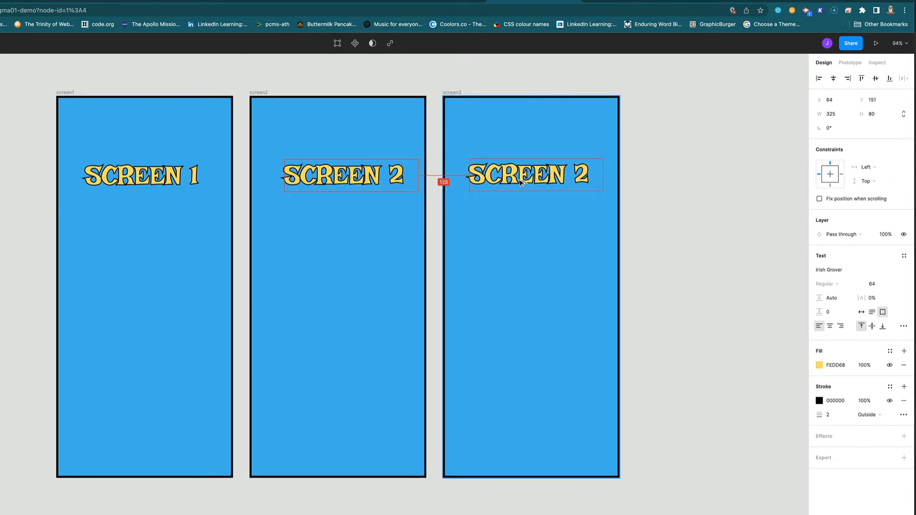
left_click_drag(522, 182, 521, 181, "alt")
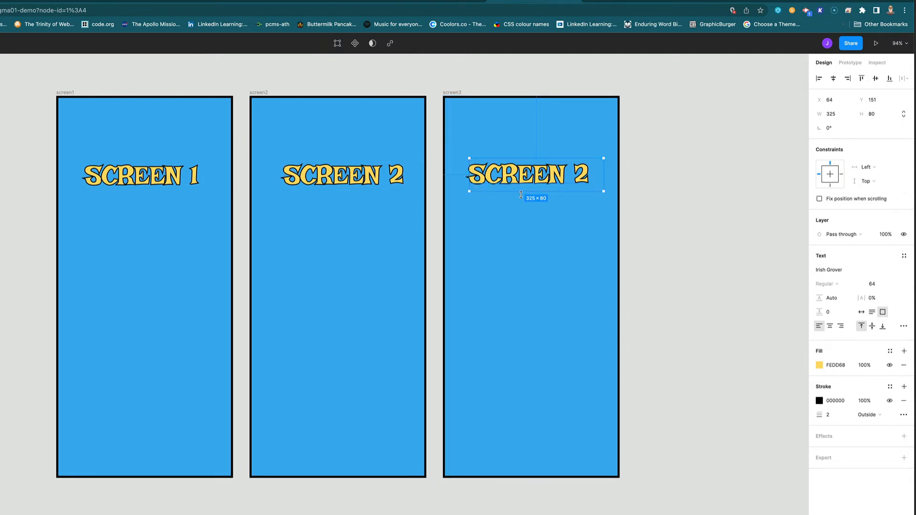
double_click(544, 179)
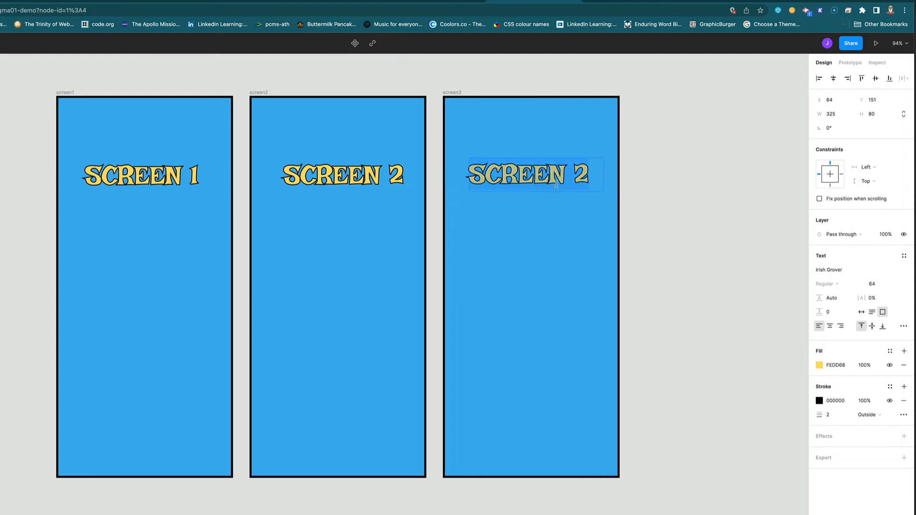
key("Right")
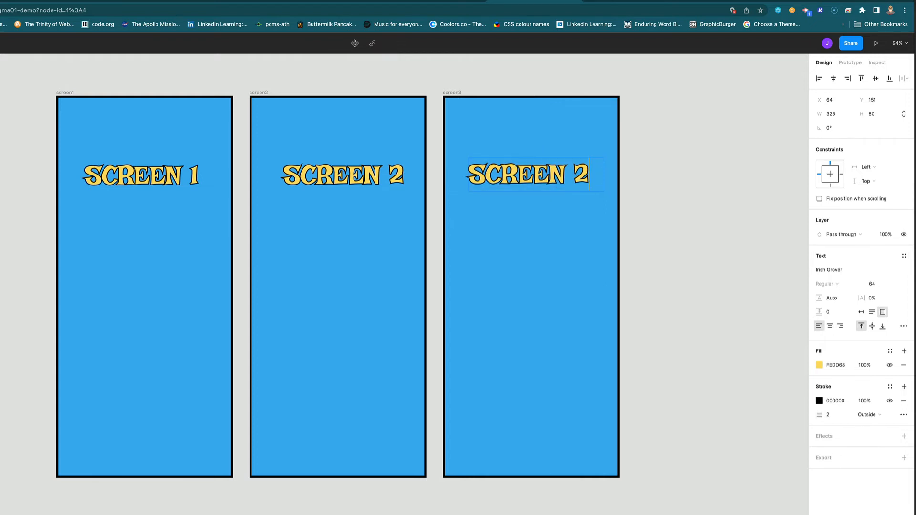
key("BackSpace")
key("BackSpace")
type("3")
key("Escape")
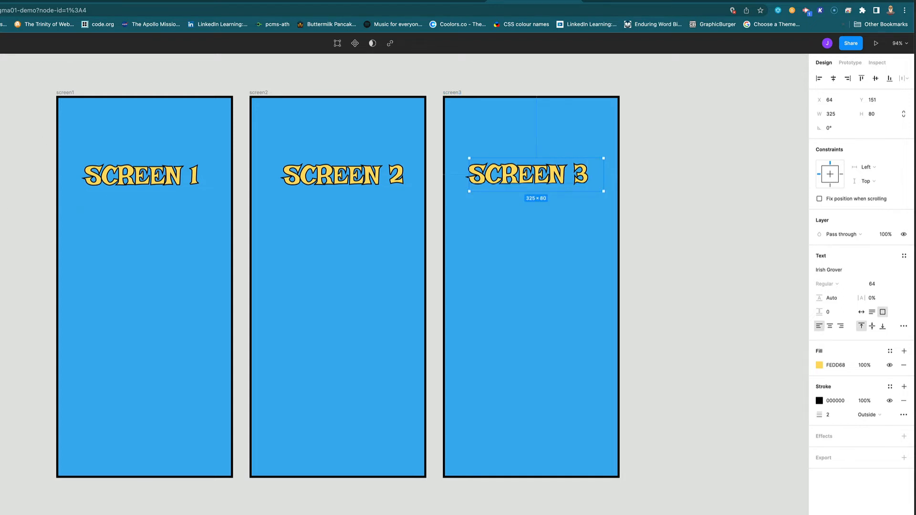
key("Escape")
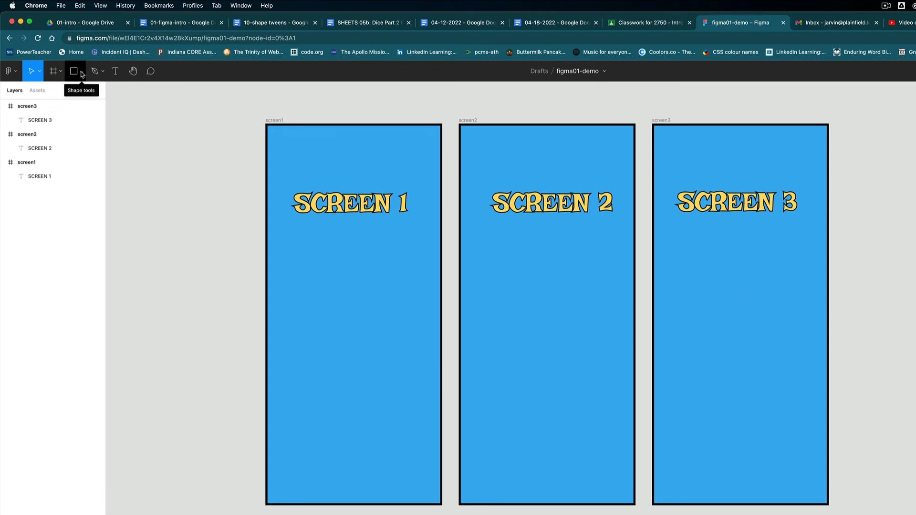
Place the image home-146585_960_720.png from Downloads below the title in the screen1 frame, about 330 × 315 in size
left_click(82, 73)
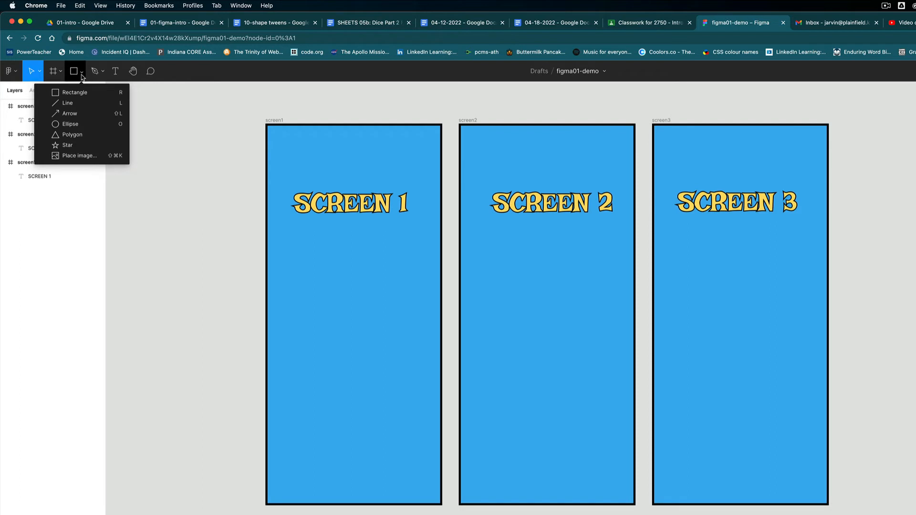
left_click(94, 160)
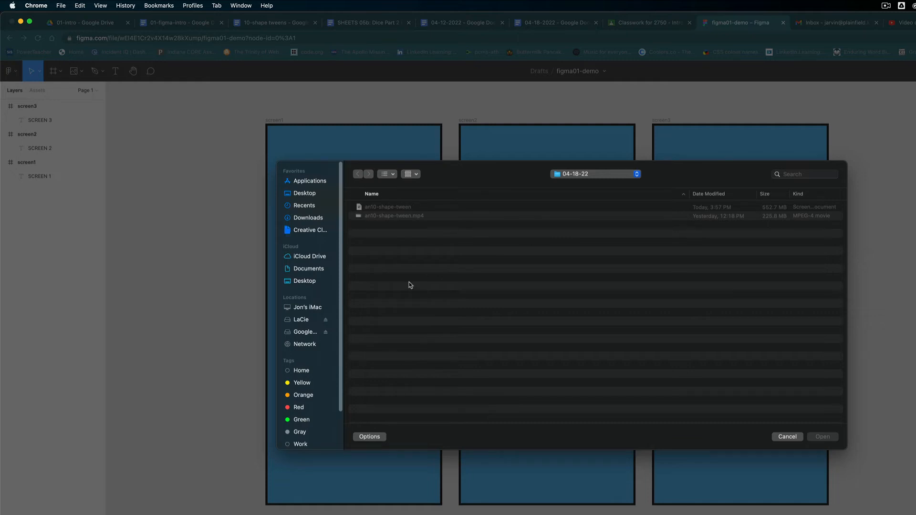
left_click(310, 221)
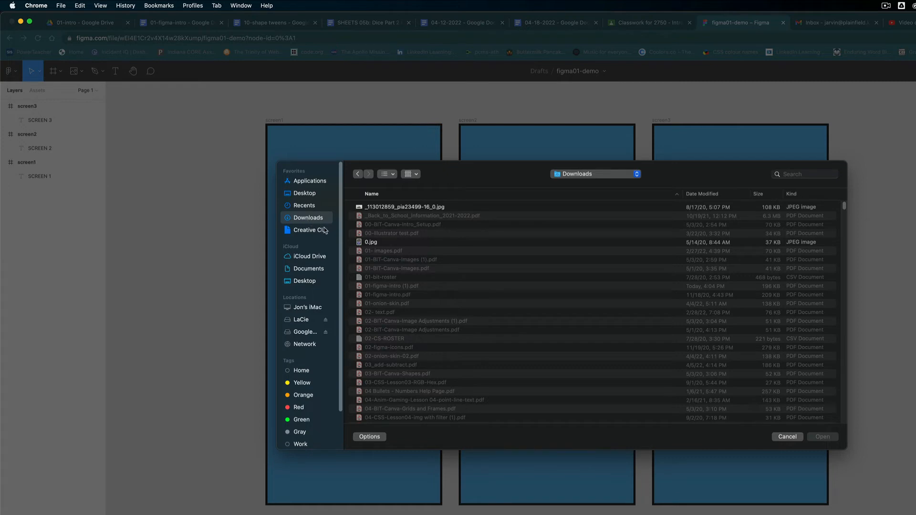
left_click(706, 196)
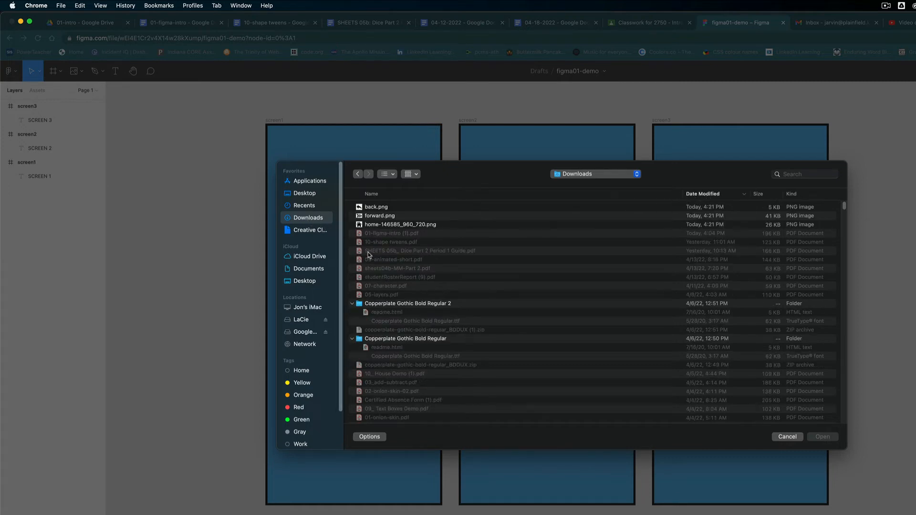
left_click(381, 228)
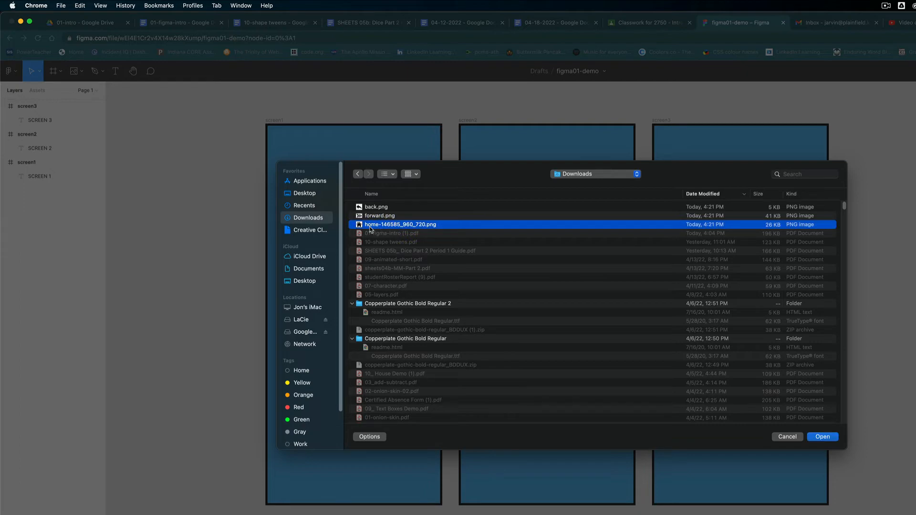
left_click(825, 438)
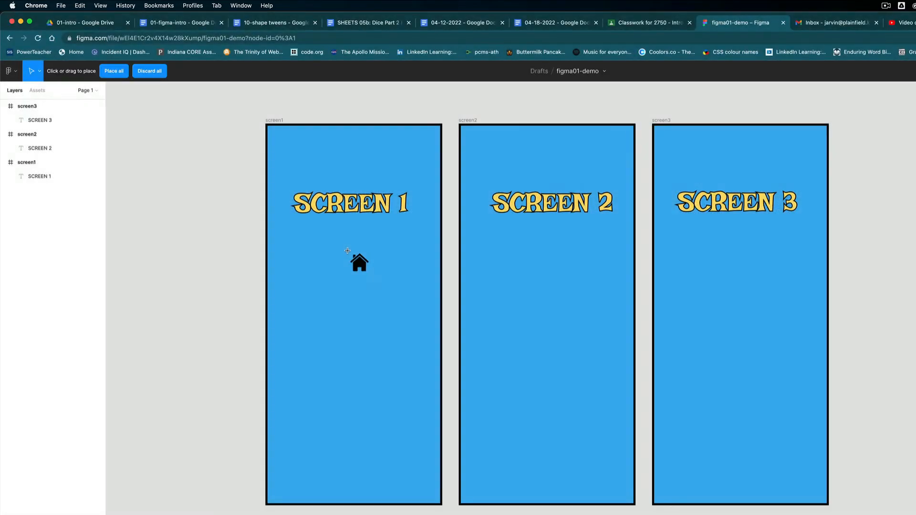
left_click_drag(294, 251, 387, 354)
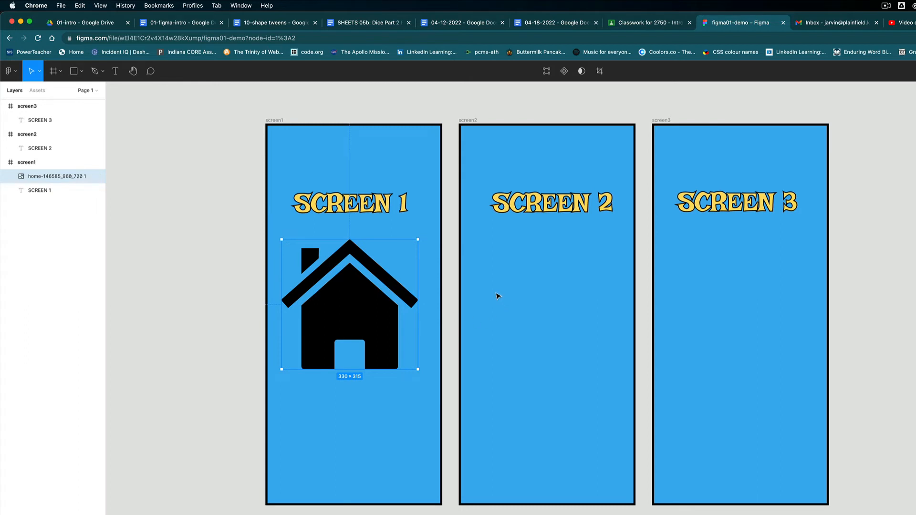
left_click(527, 299)
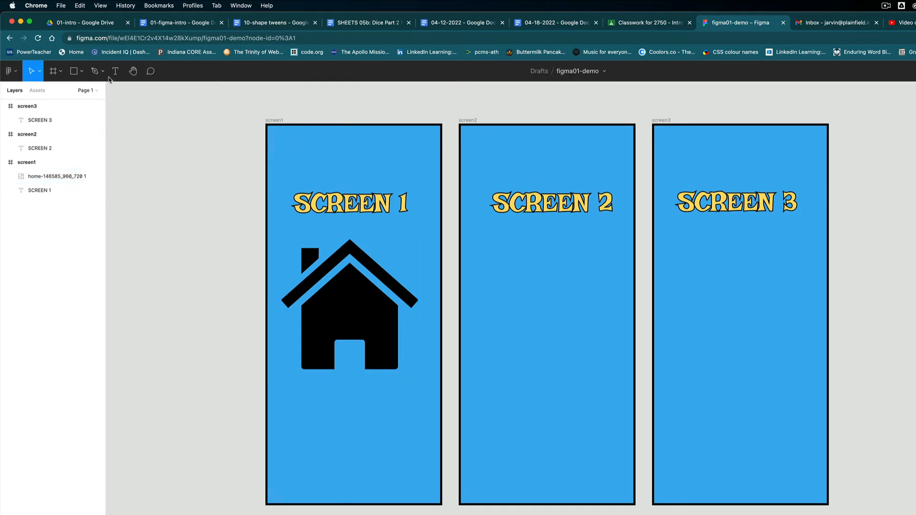
Place the image forward.png from Downloads below the title in the screen2 frame, about 346 × 114 in size
left_click(83, 72)
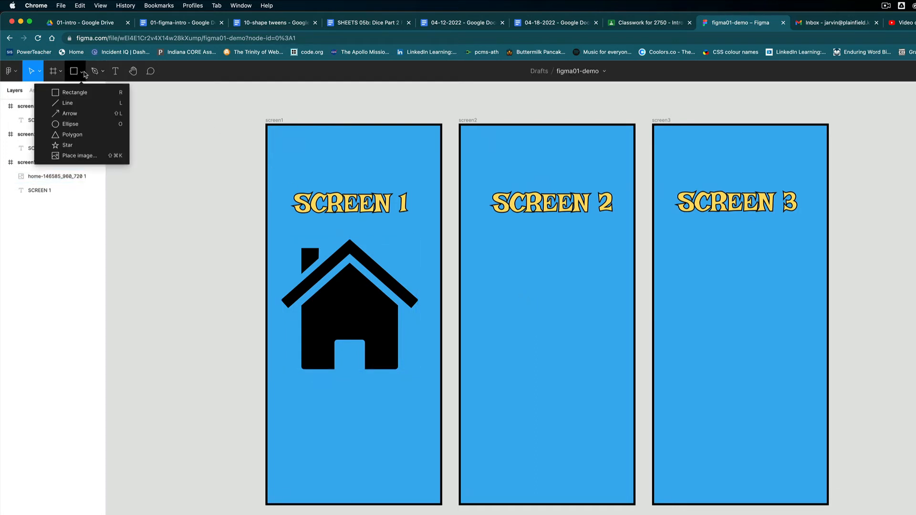
left_click(95, 156)
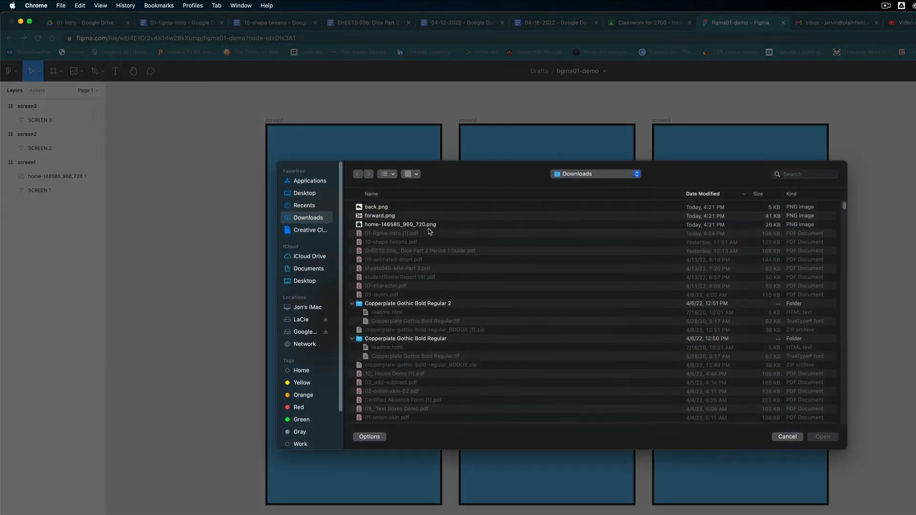
left_click(381, 219)
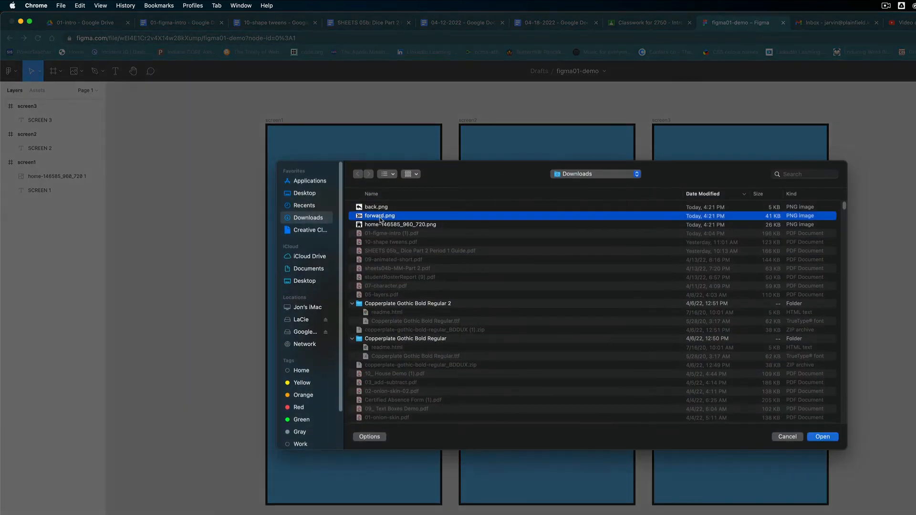
left_click(822, 437)
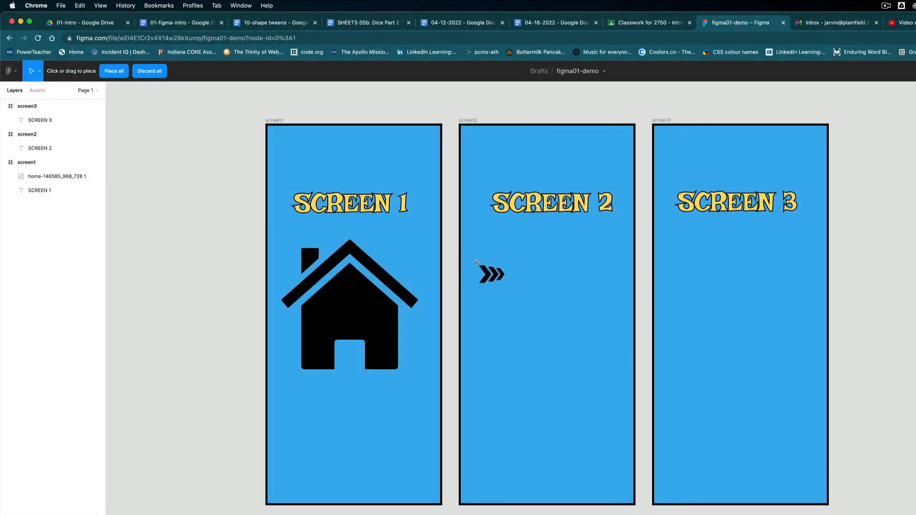
left_click_drag(477, 263, 602, 326)
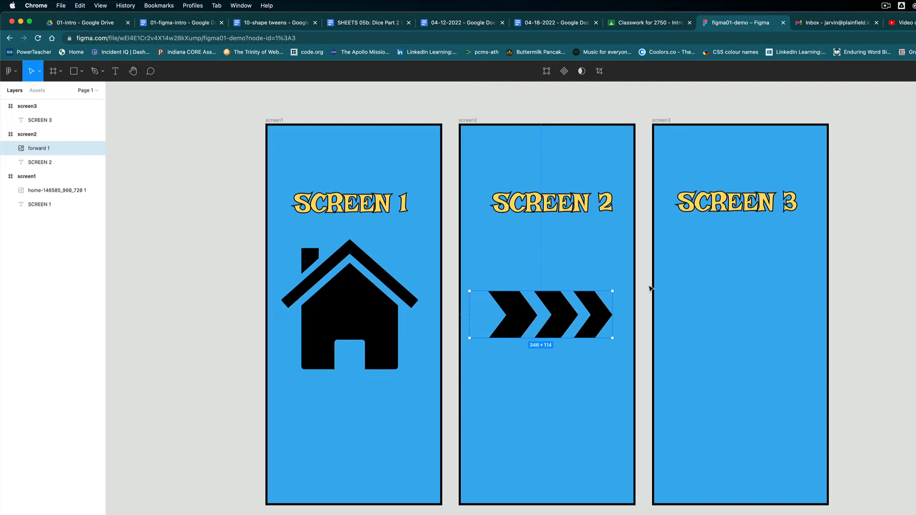
Place the image back.png from Downloads below the title in the screen3 frame, about 323 × 288 in size
left_click(82, 71)
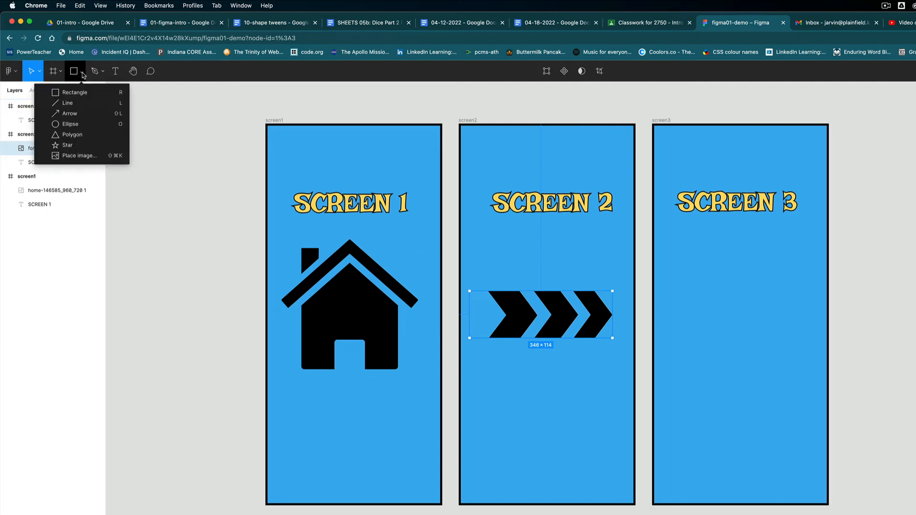
left_click(82, 159)
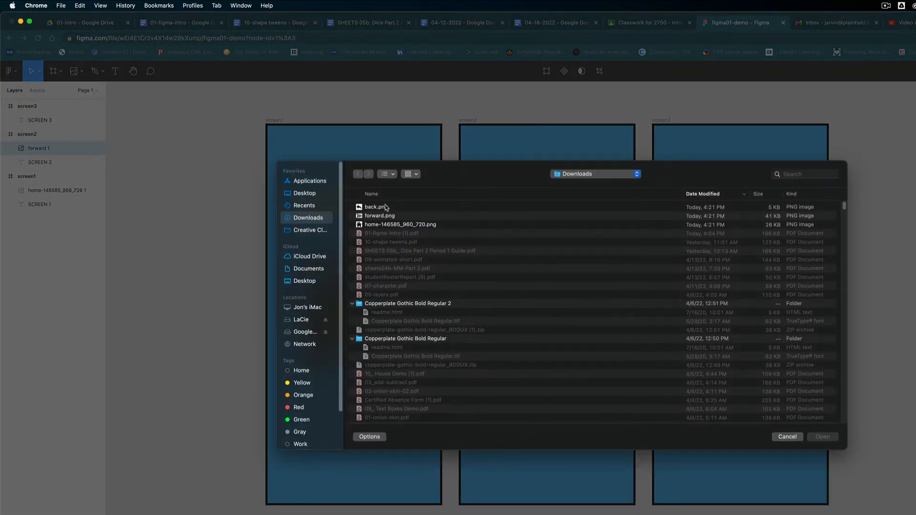
left_click(388, 209)
left_click(824, 437)
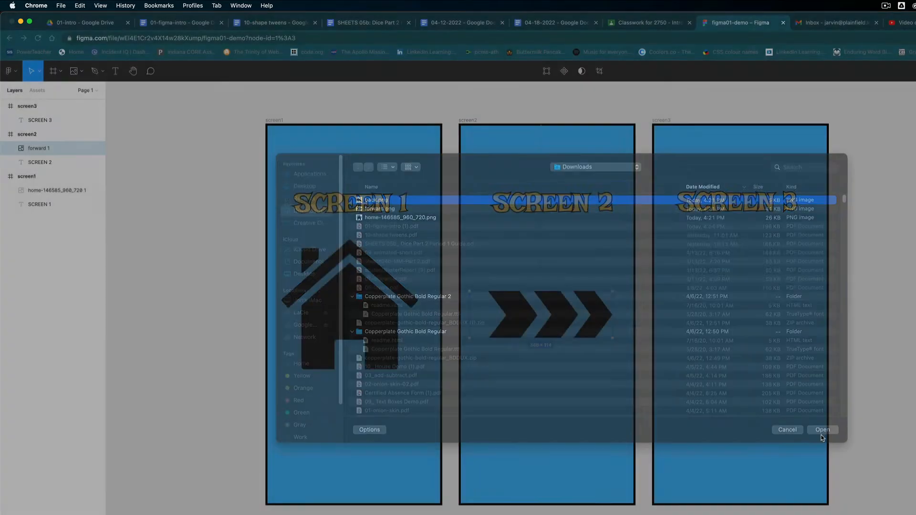
left_click_drag(686, 283, 819, 403)
left_click_drag(748, 353, 731, 335)
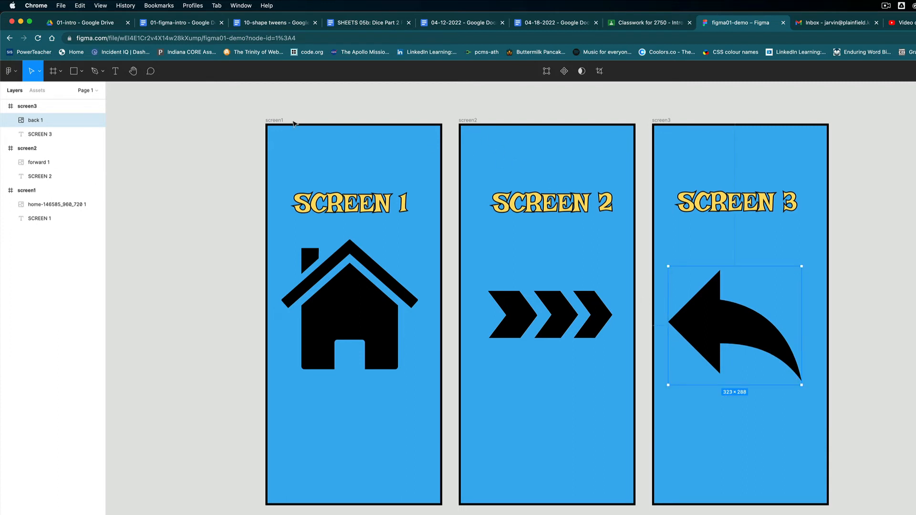
Draw a rectangle about 271 × 116 with corner radius 30 below the house in the screen1 frame, at about X 69, Y 714
left_click(82, 71)
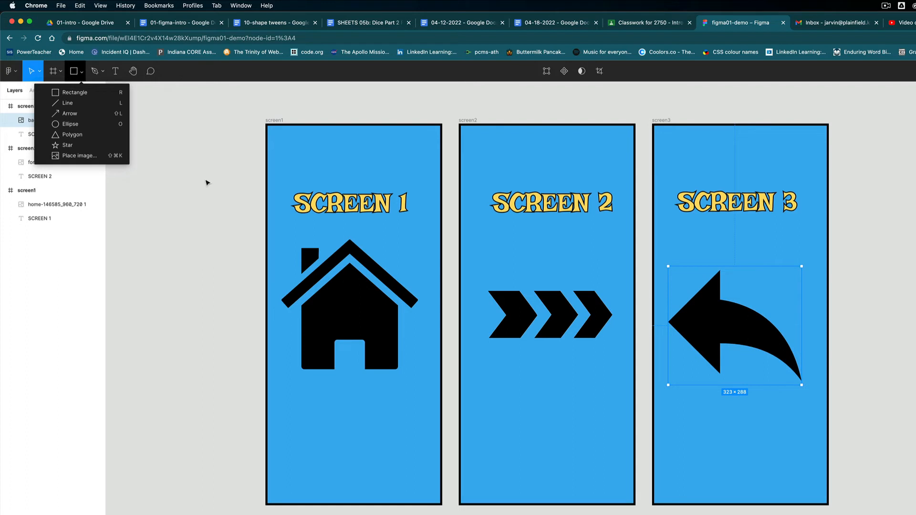
left_click(332, 446)
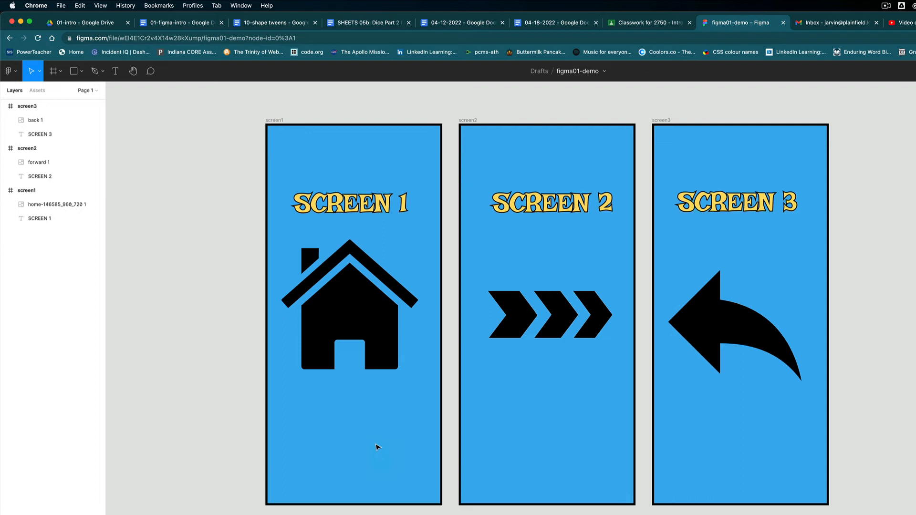
left_click(74, 72)
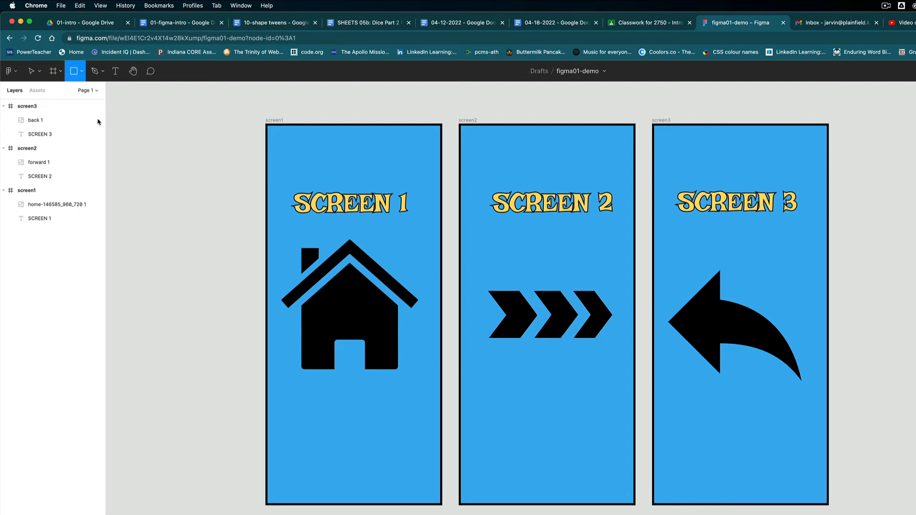
left_click_drag(297, 421, 409, 471)
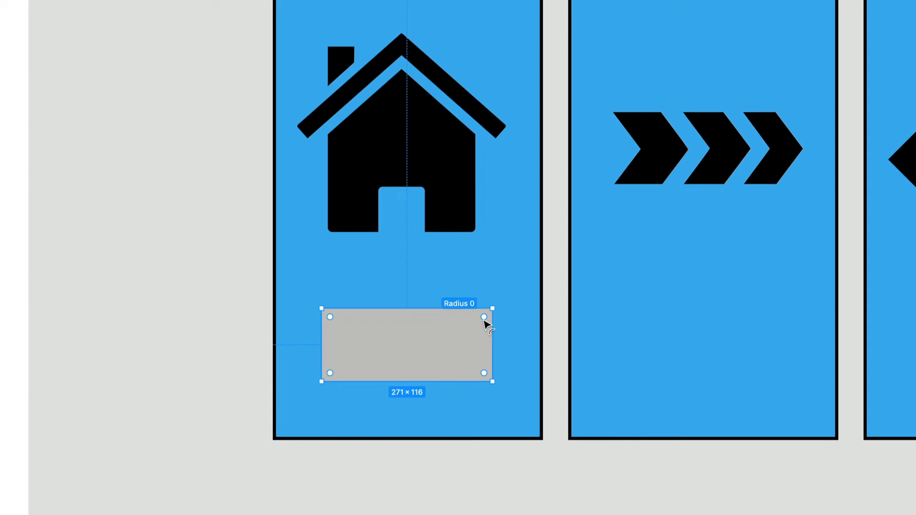
left_click_drag(485, 320, 473, 332)
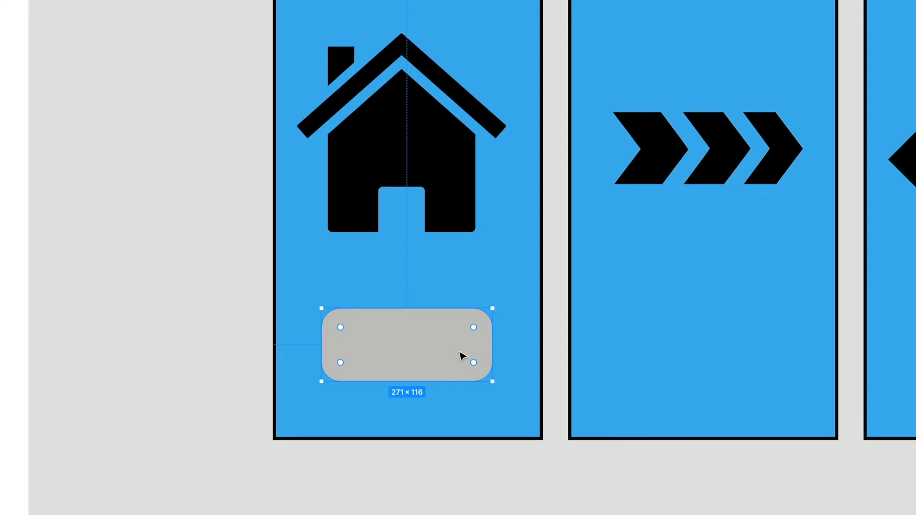
left_click_drag(435, 355, 430, 354)
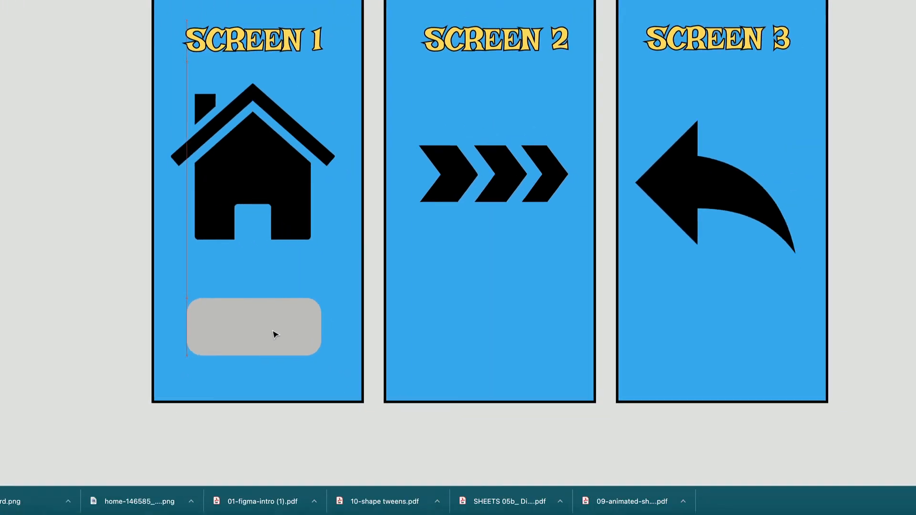
left_click_drag(274, 334, 274, 335)
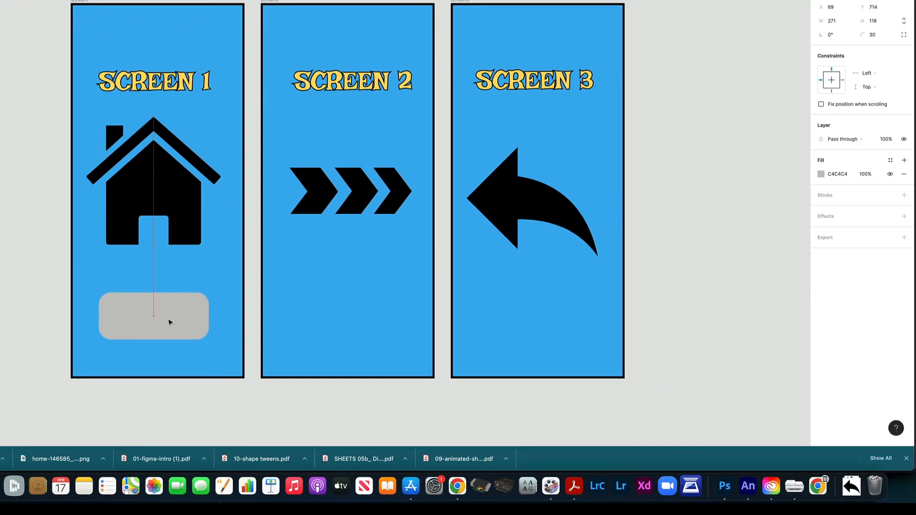
left_click_drag(169, 322, 170, 321)
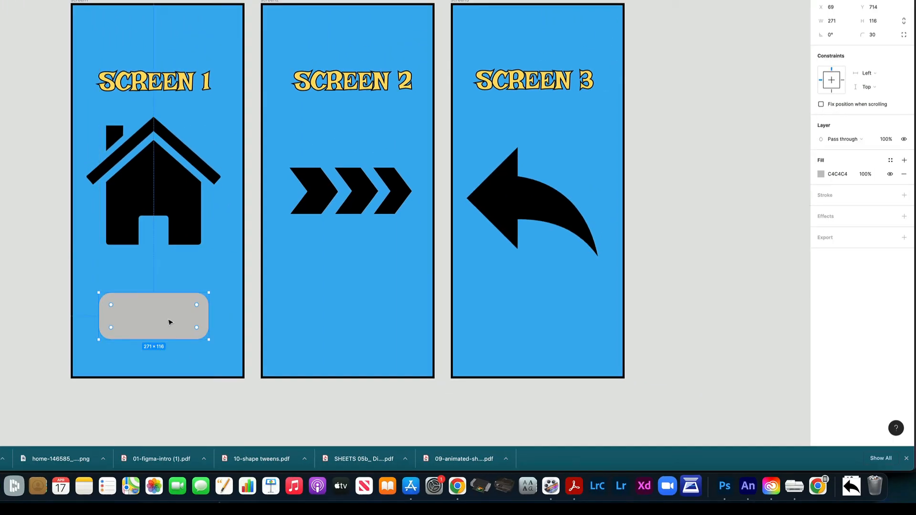
Fill the rounded rectangle with yellow FEDD68 and add a black inside stroke 5 wide
left_click(821, 175)
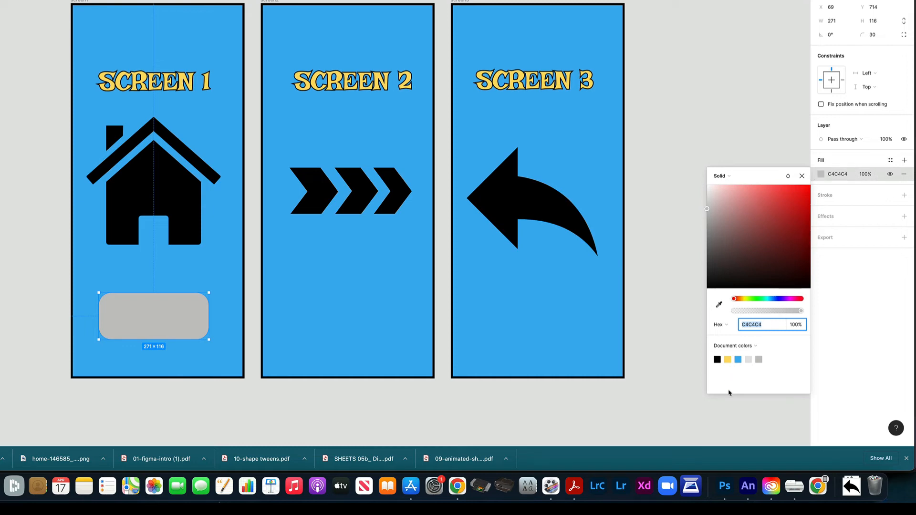
left_click(728, 359)
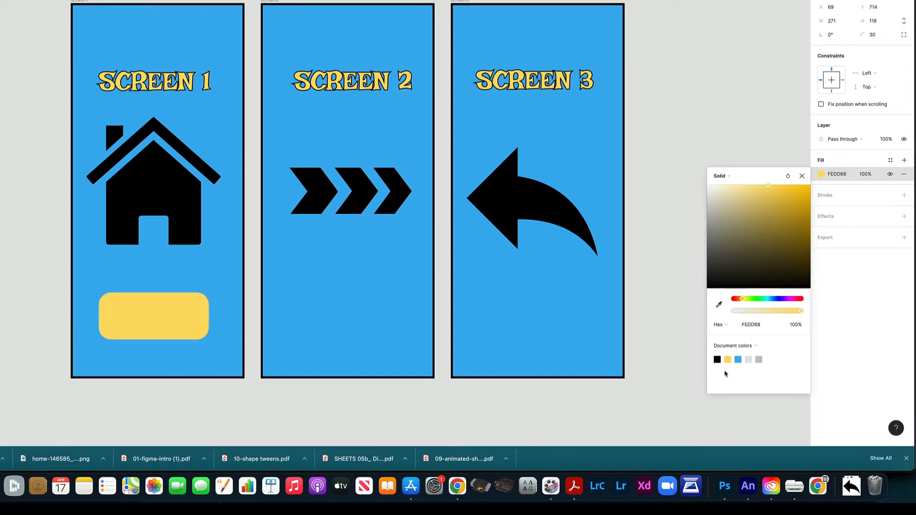
left_click(904, 195)
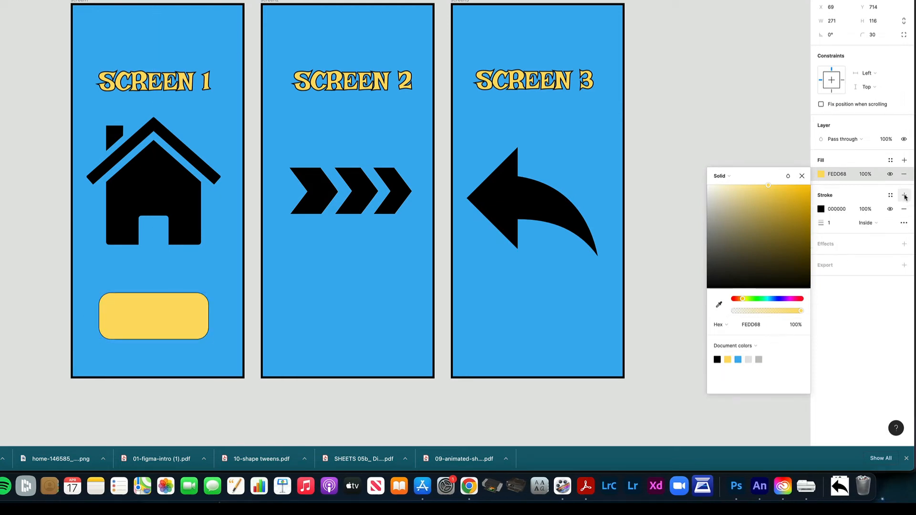
left_click(829, 224)
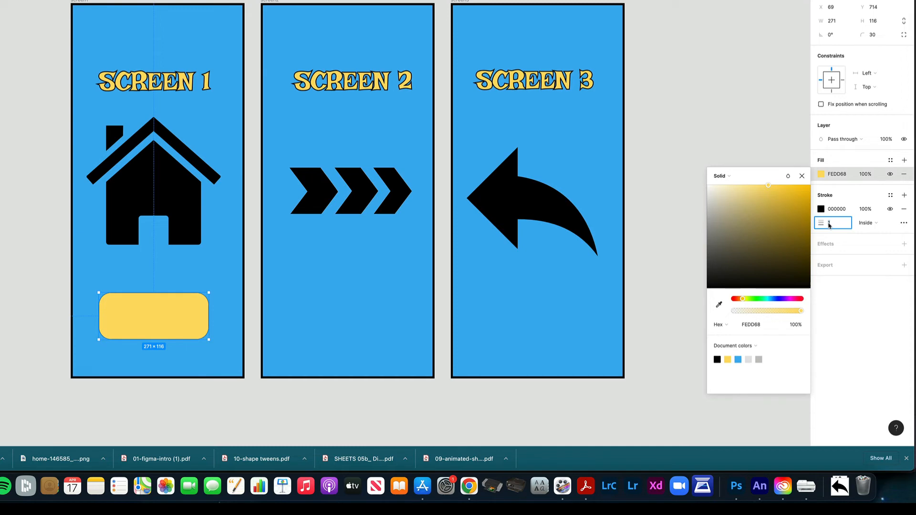
type("5")
key("Return")
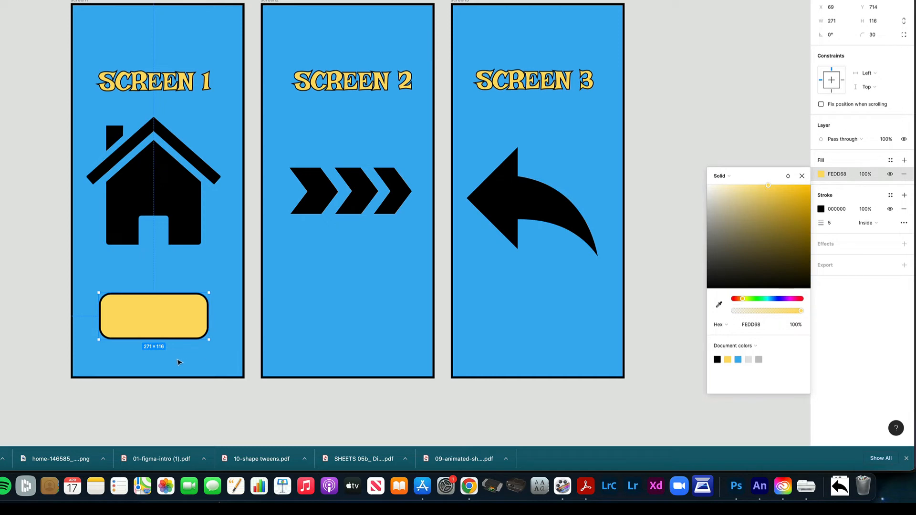
Duplicate the yellow button into the screen2 and screen3 frames, each at about X 78, Y 711
mouse_move(161, 323)
left_click_drag(160, 323, 353, 322)
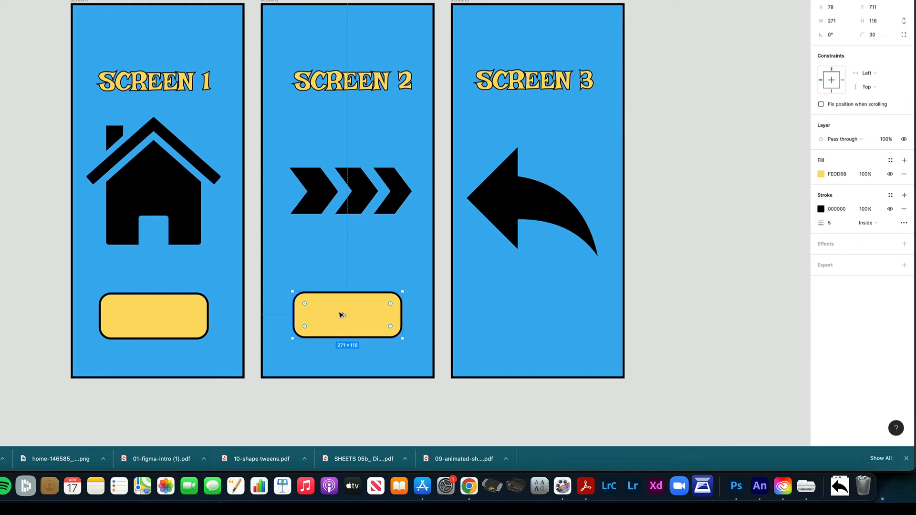
left_click_drag(342, 316, 531, 316)
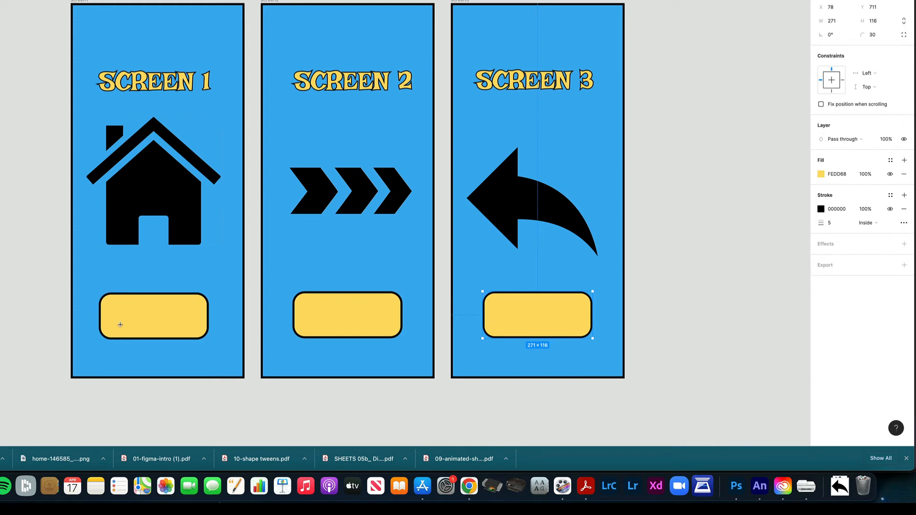
Add the text NEXT on the screen1 button at about X 122, Y 733 and fill it with black 000000
left_click(131, 278)
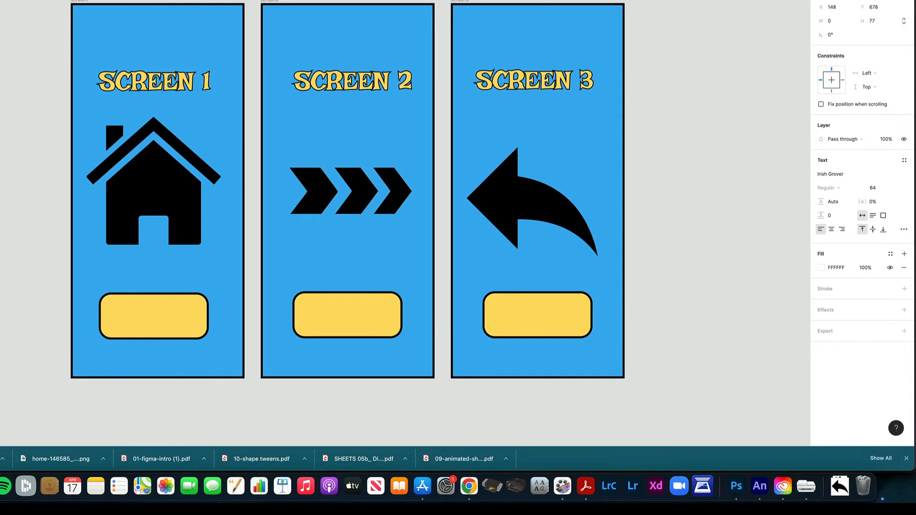
type("NEXT")
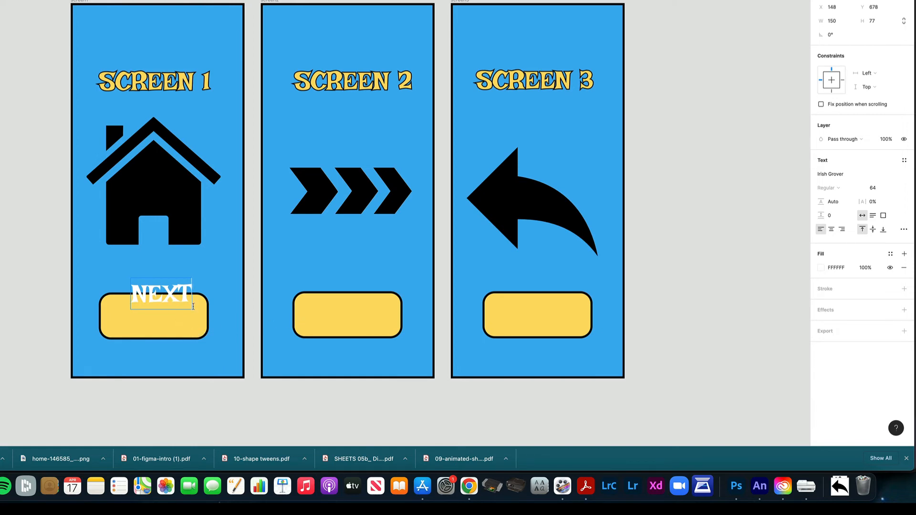
left_click(210, 284)
left_click_drag(188, 290, 176, 313)
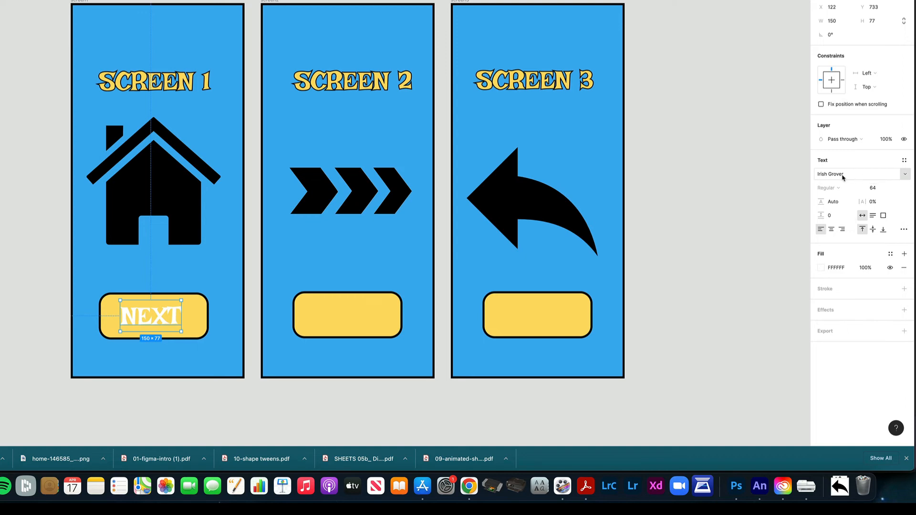
left_click(822, 268)
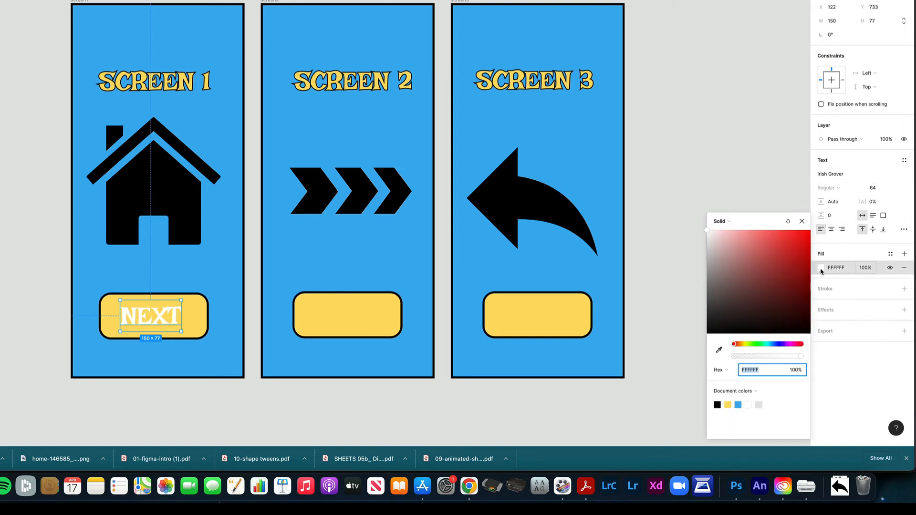
left_click_drag(730, 313, 702, 347)
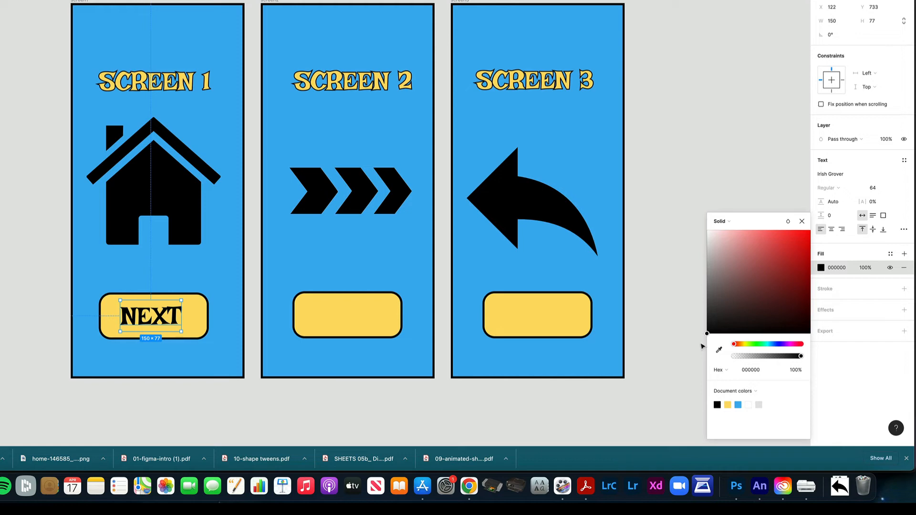
left_click(323, 405)
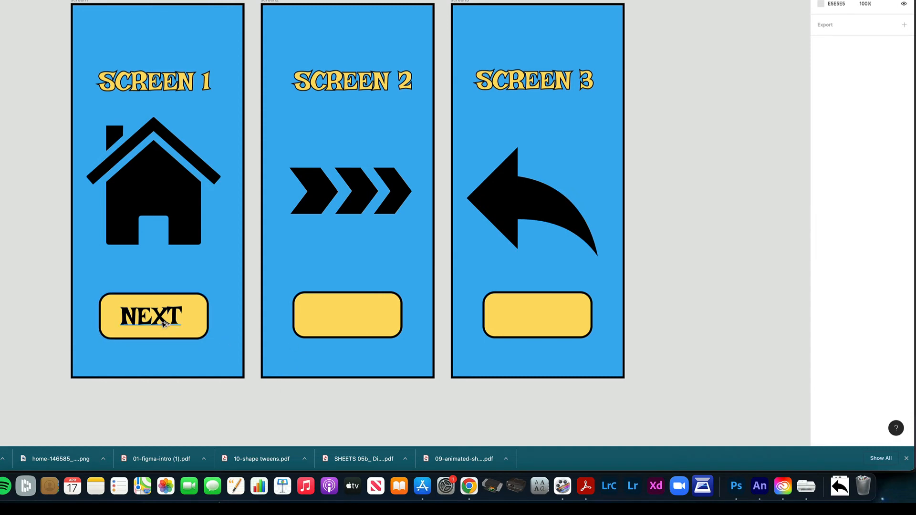
Duplicate the NEXT label onto the screen2 and screen3 buttons, changing the screen3 copy to HOME and centring it
left_click_drag(162, 319, 357, 319)
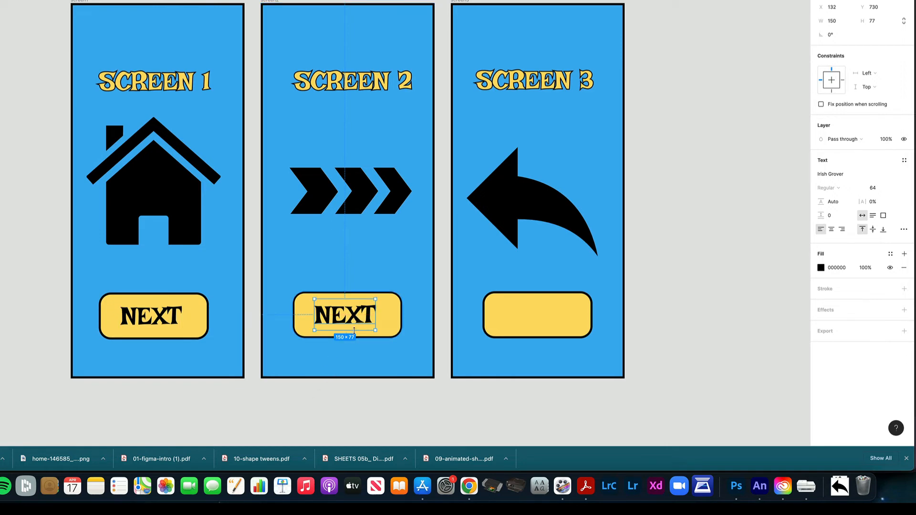
left_click_drag(356, 318, 544, 321)
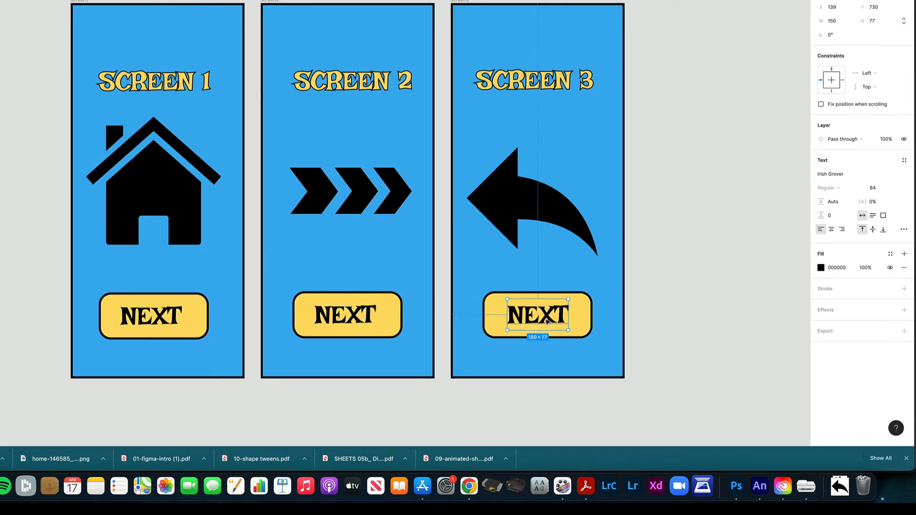
double_click(535, 320)
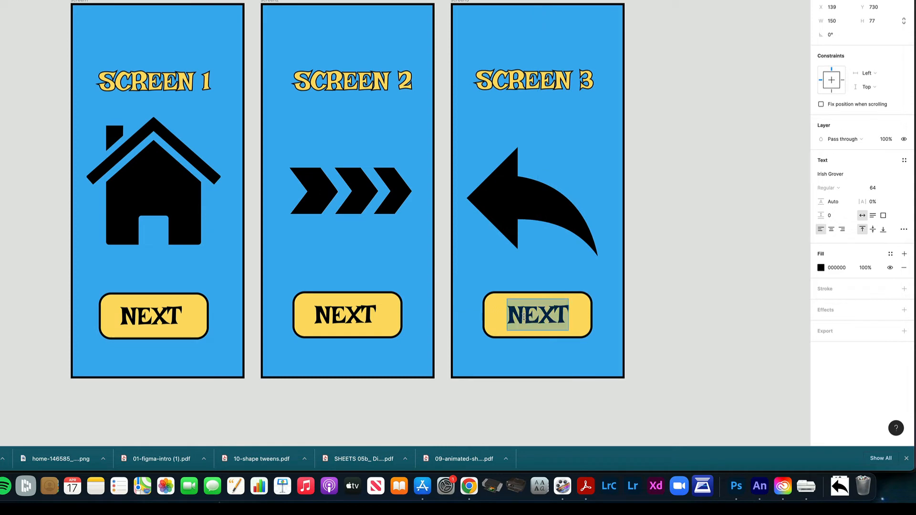
type("HOME")
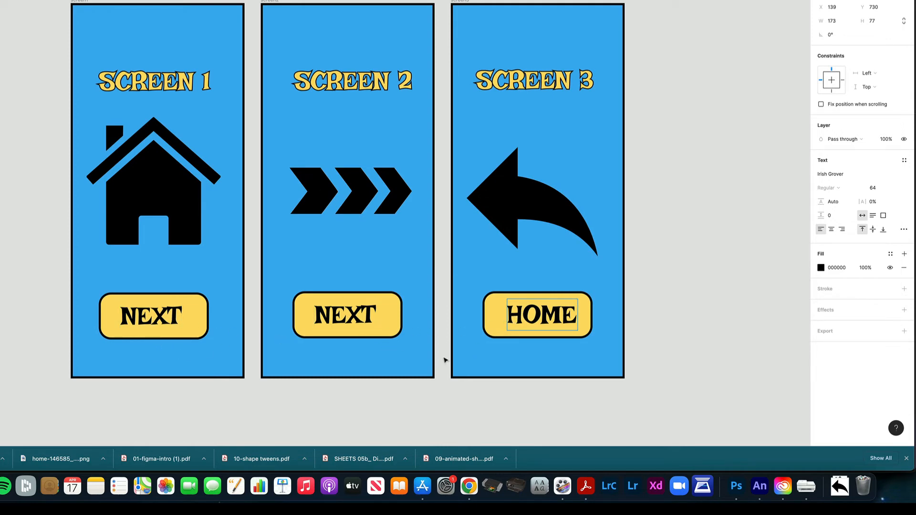
key("Escape")
left_click_drag(549, 317, 542, 318)
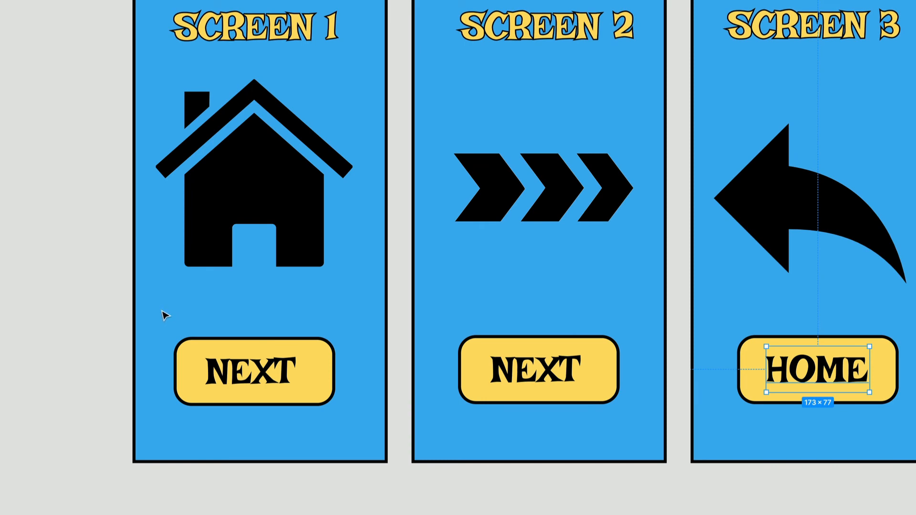
Group the NEXT label with its yellow button shape in the screen1 frame
left_click_drag(161, 311, 364, 441)
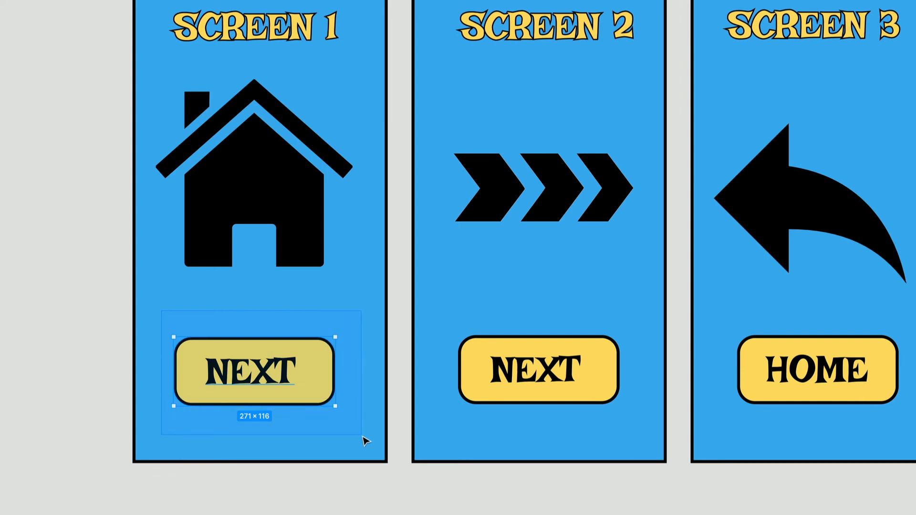
left_click_drag(364, 441, 362, 439)
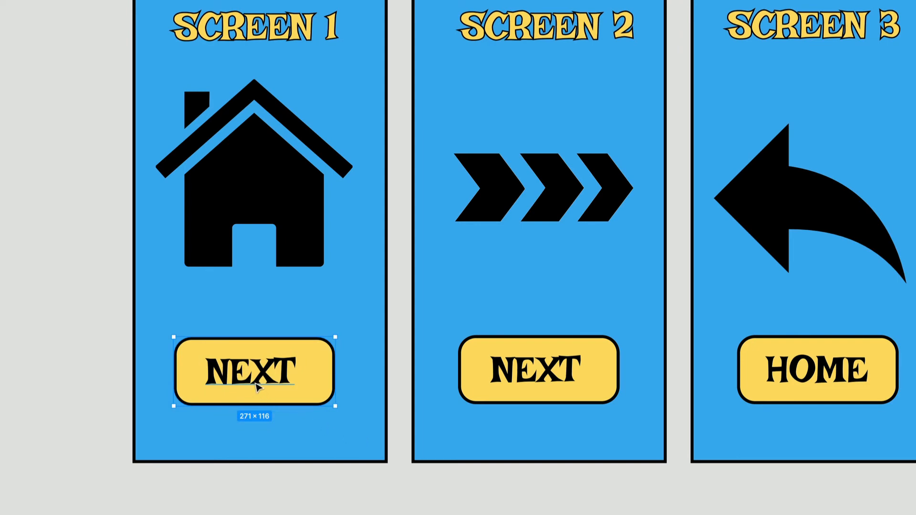
scroll(256, 385, "left", 1)
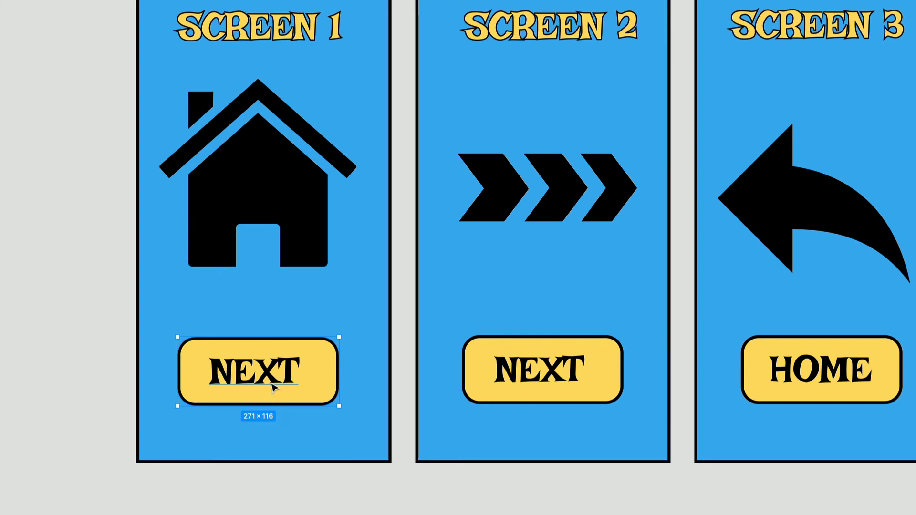
right_click(273, 386)
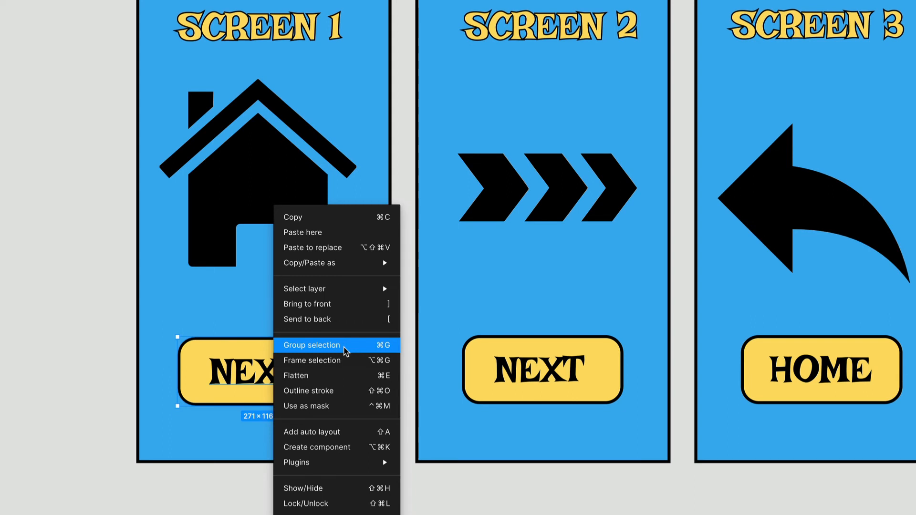
left_click(346, 352)
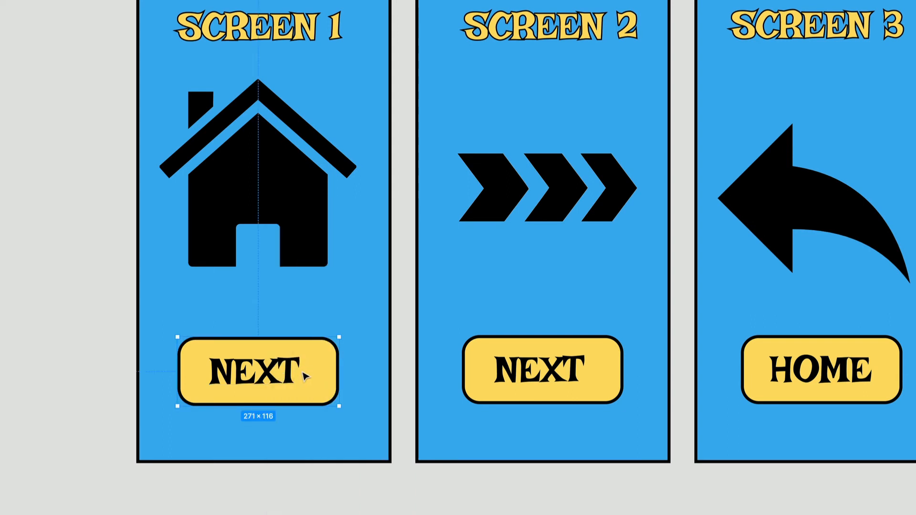
Group the NEXT label with its yellow button in screen2, and the HOME label with its yellow button in screen3
left_click_drag(446, 319, 652, 423)
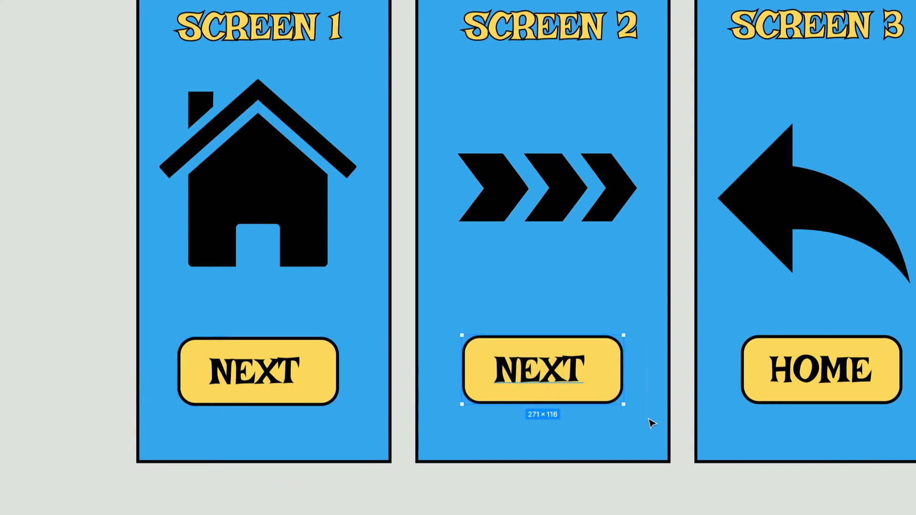
left_click_drag(452, 320, 643, 427)
right_click(537, 376)
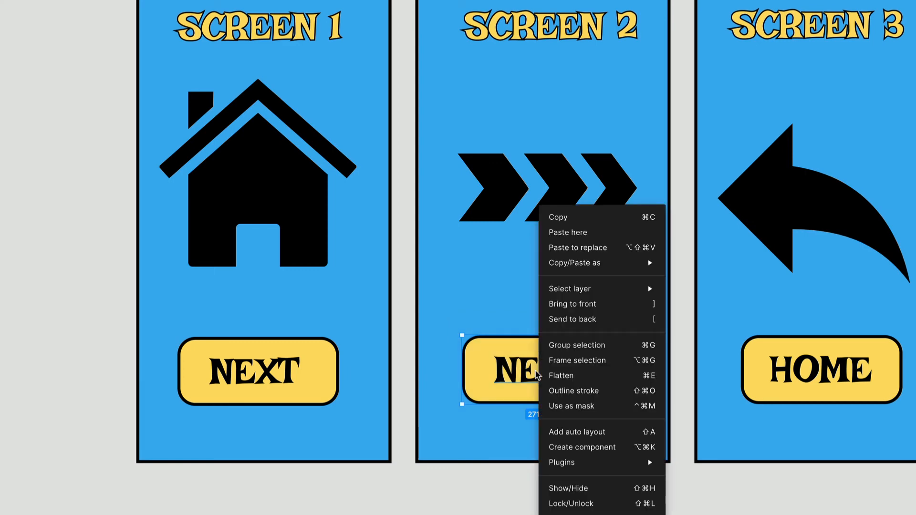
left_click(578, 345)
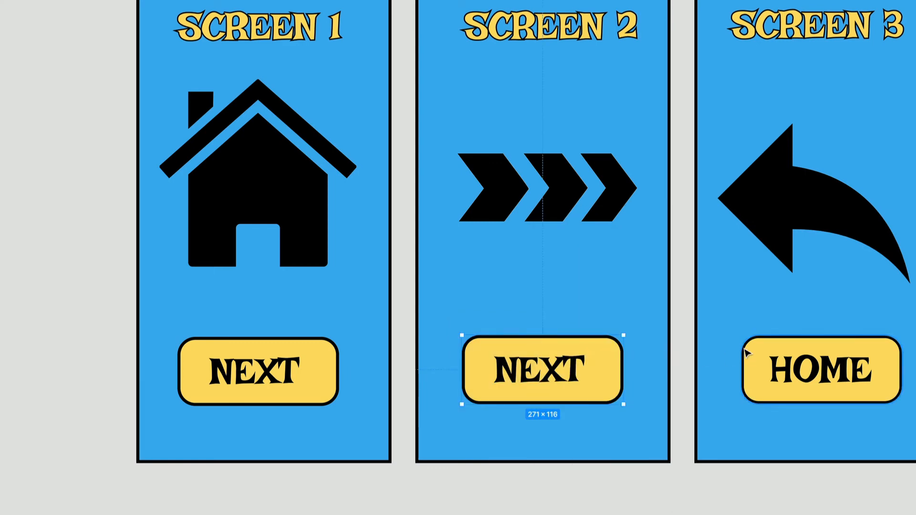
left_click_drag(723, 315, 907, 422)
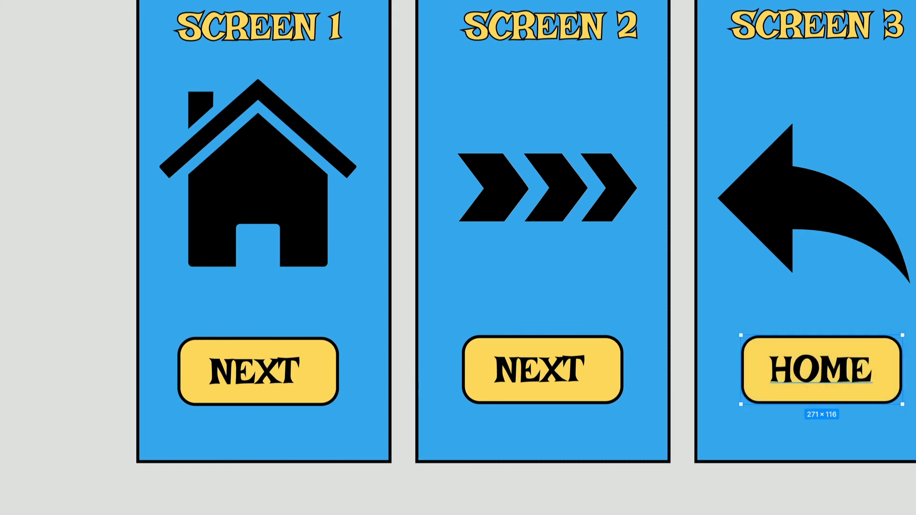
right_click(835, 379)
left_click(869, 345)
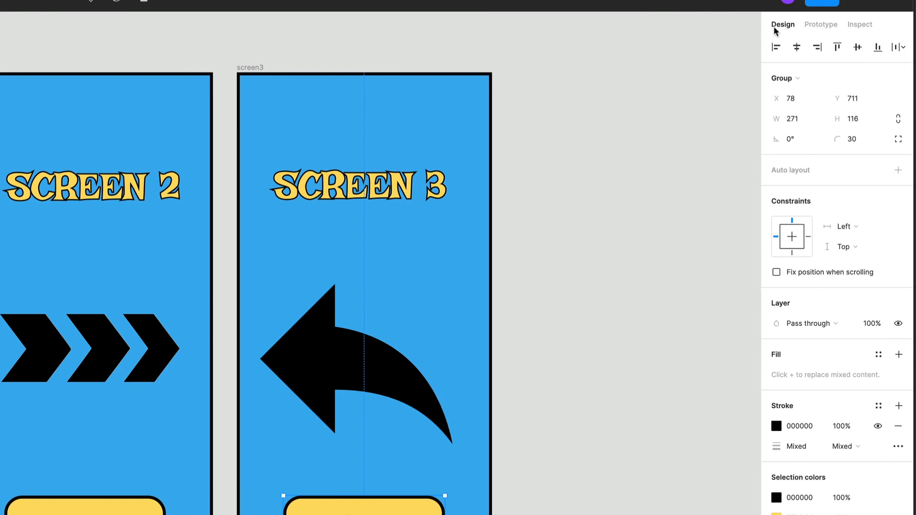
Add a prototype connection from the grouped NEXT button in screen1 to the screen2 frame
left_click(815, 24)
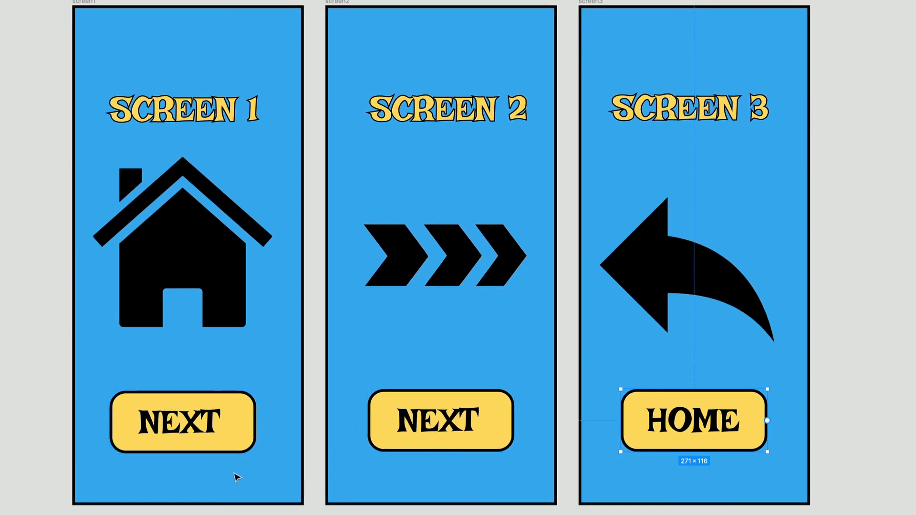
left_click(233, 449)
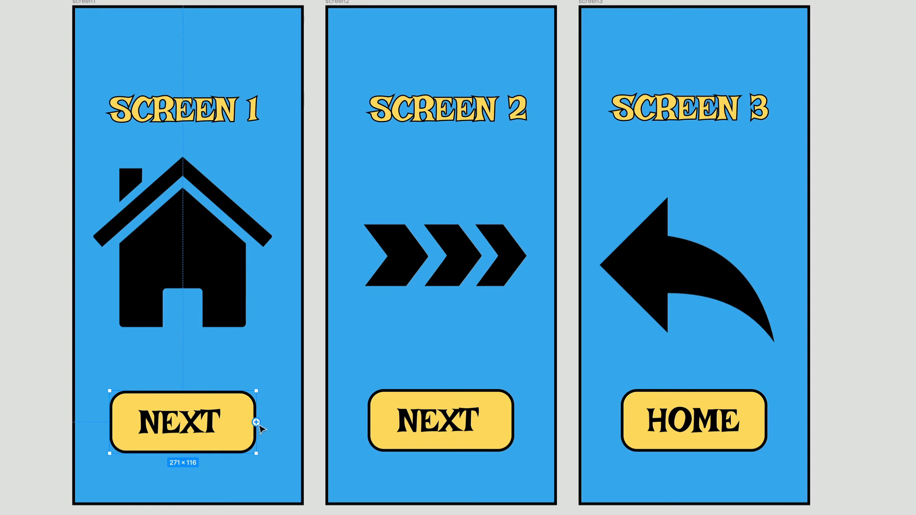
left_click_drag(256, 423, 335, 273)
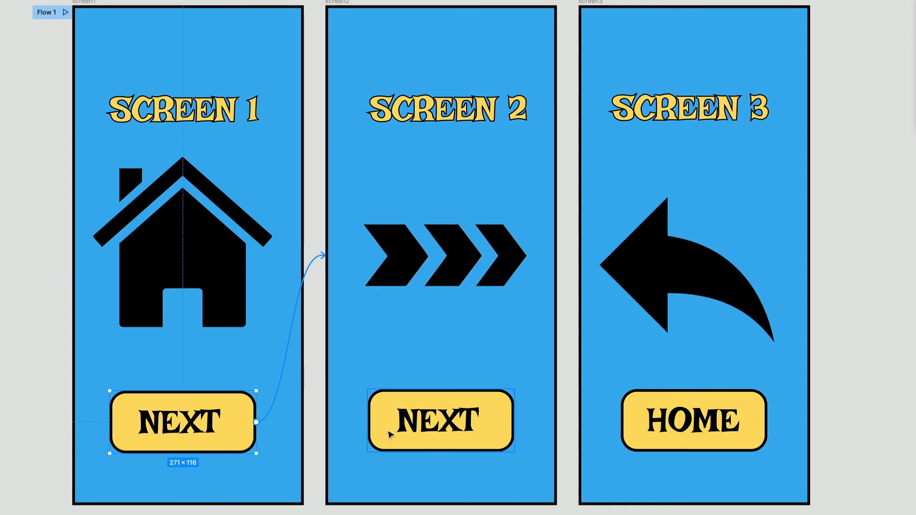
Add prototype connections from the screen2 NEXT button to screen3 and from the HOME button to screen1, navigating on tap
left_click(450, 432)
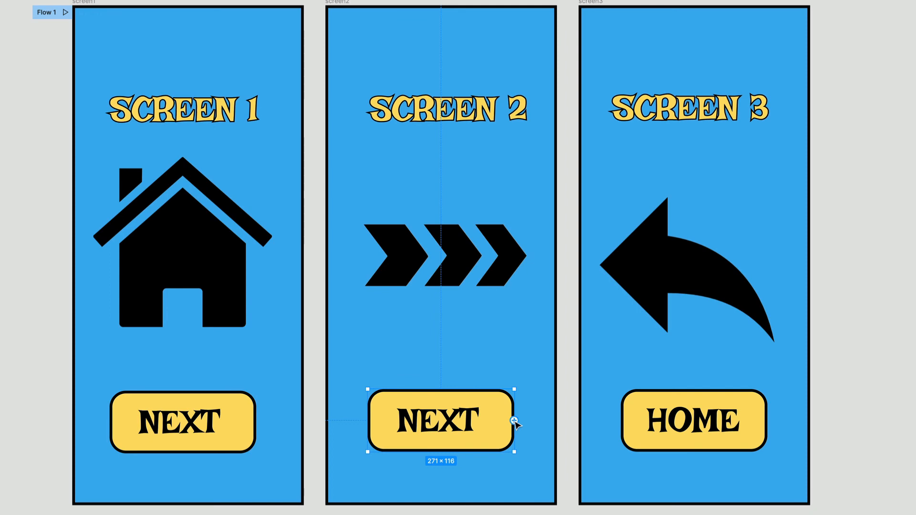
left_click_drag(514, 421, 579, 262)
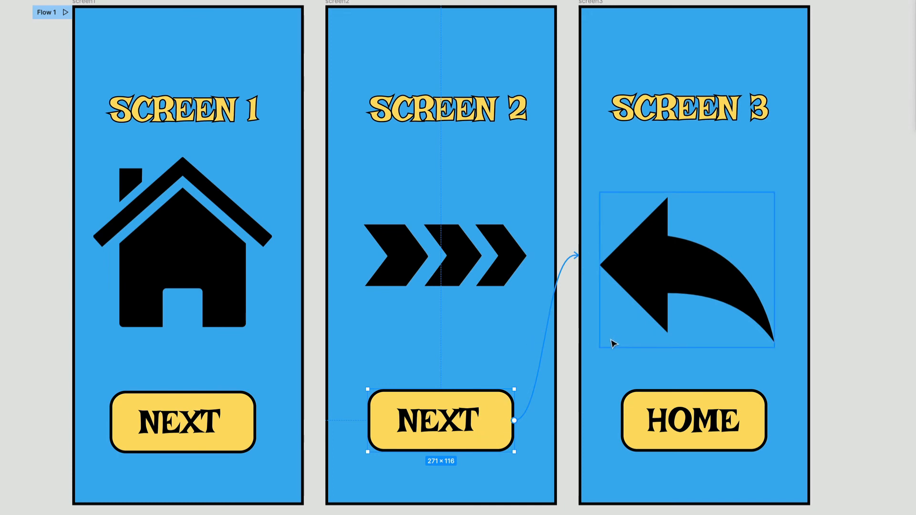
left_click(698, 434)
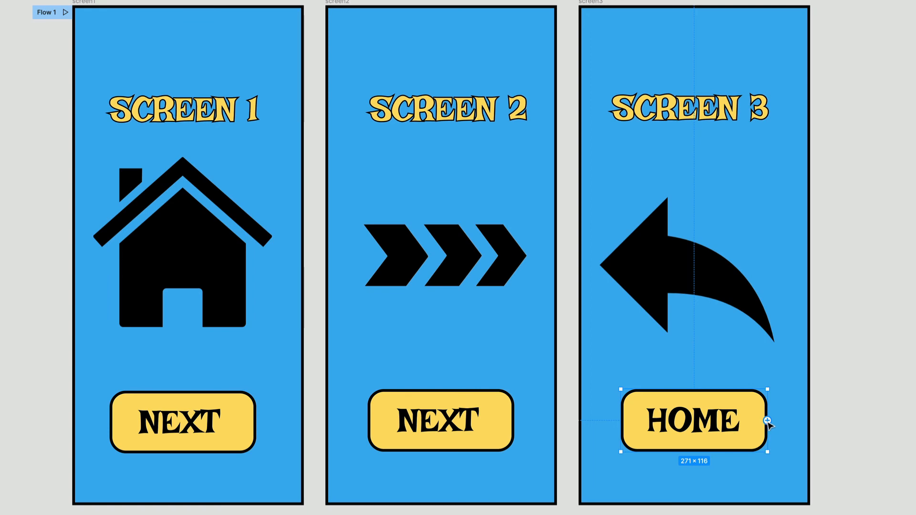
left_click_drag(768, 421, 270, 275)
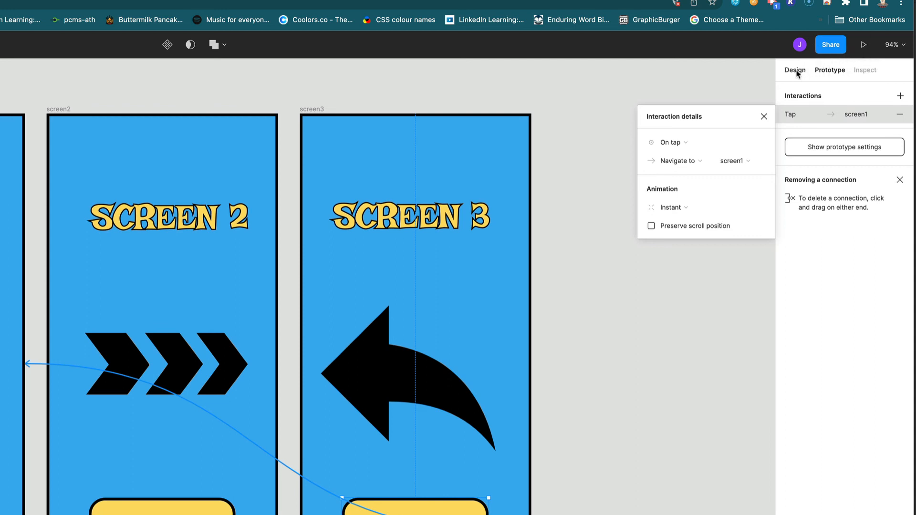
Run the prototype preview and test the NEXT and HOME buttons by cycling through all three screens repeatedly
left_click(864, 48)
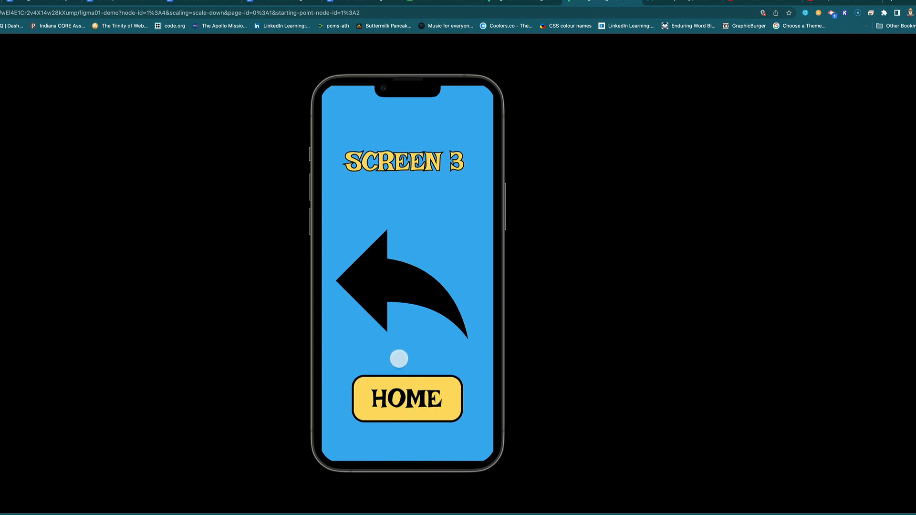
left_click(410, 397)
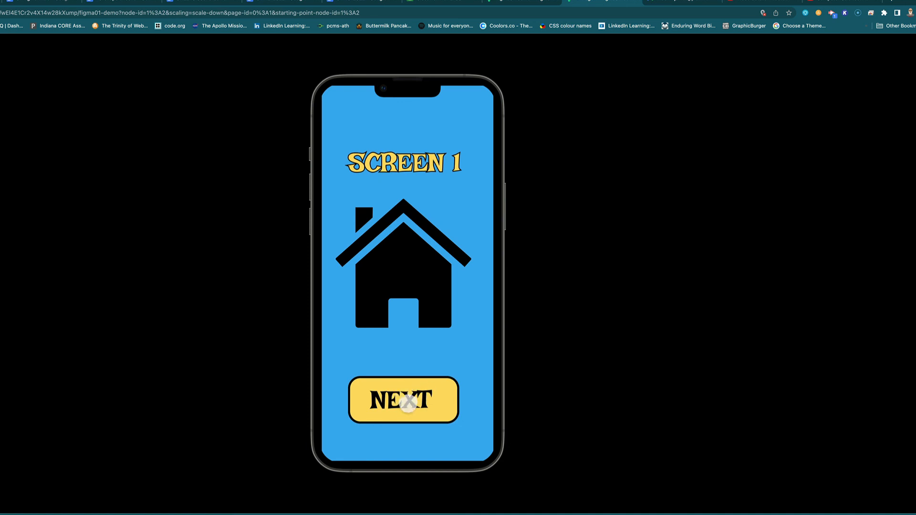
left_click(407, 403)
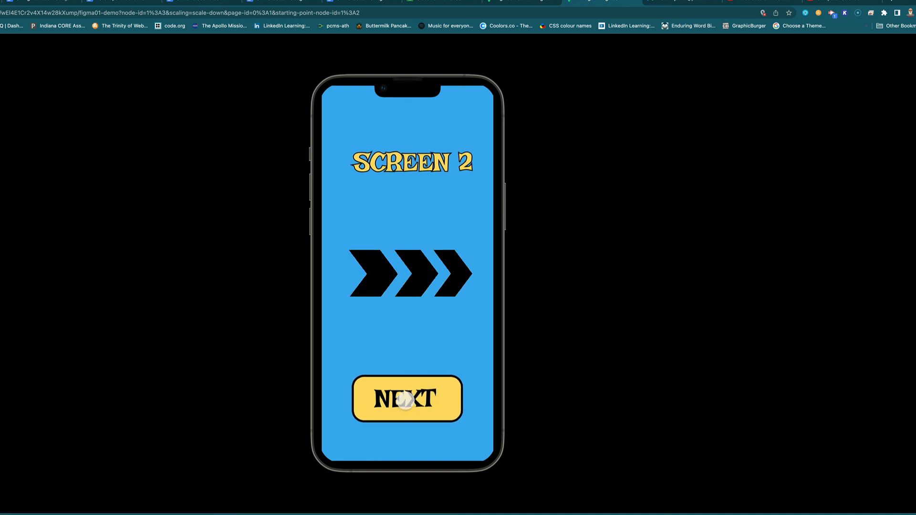
left_click(406, 404)
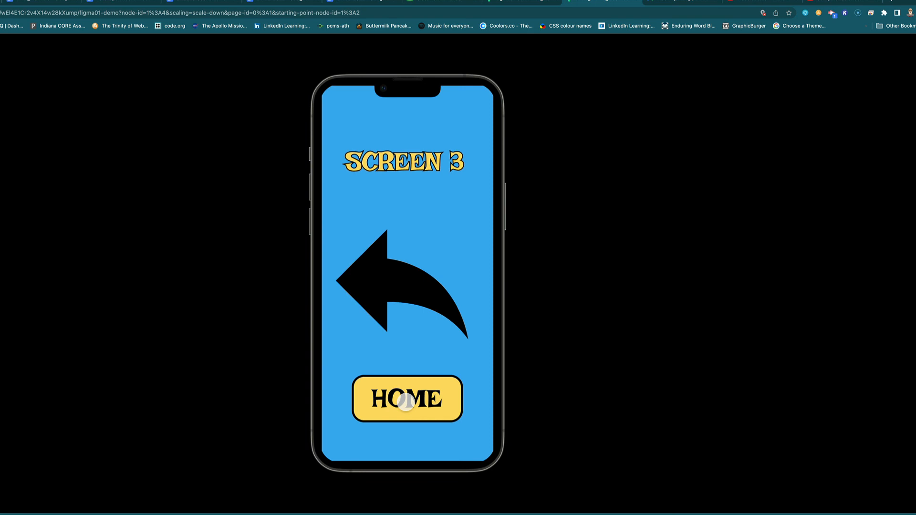
left_click(409, 397)
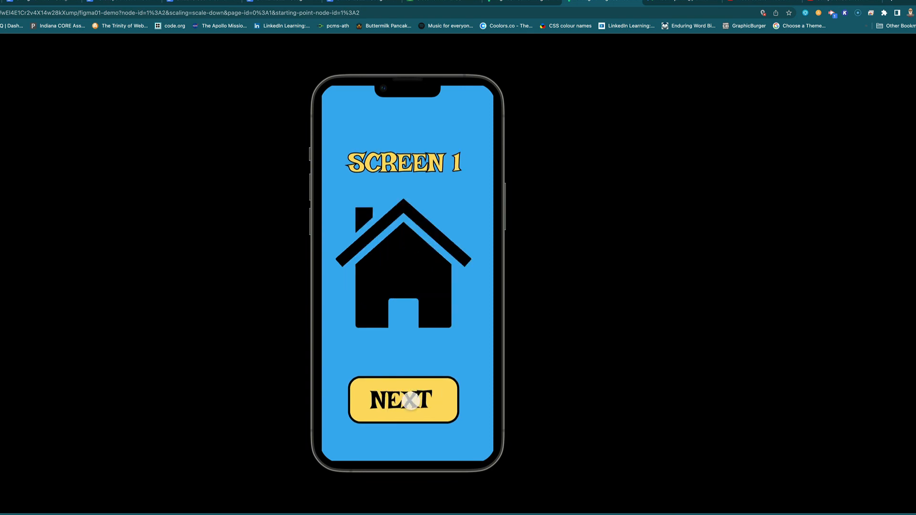
left_click(418, 400)
left_click(417, 400)
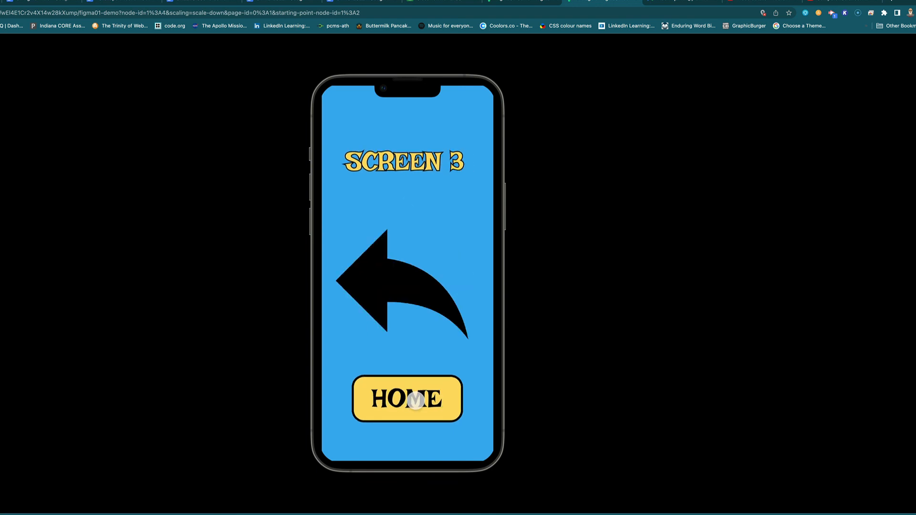
left_click(416, 400)
left_click(417, 400)
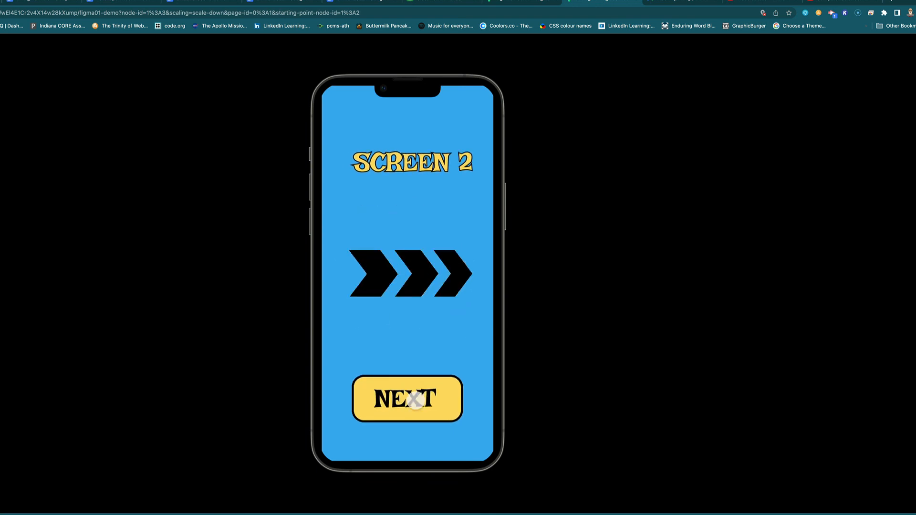
left_click(416, 400)
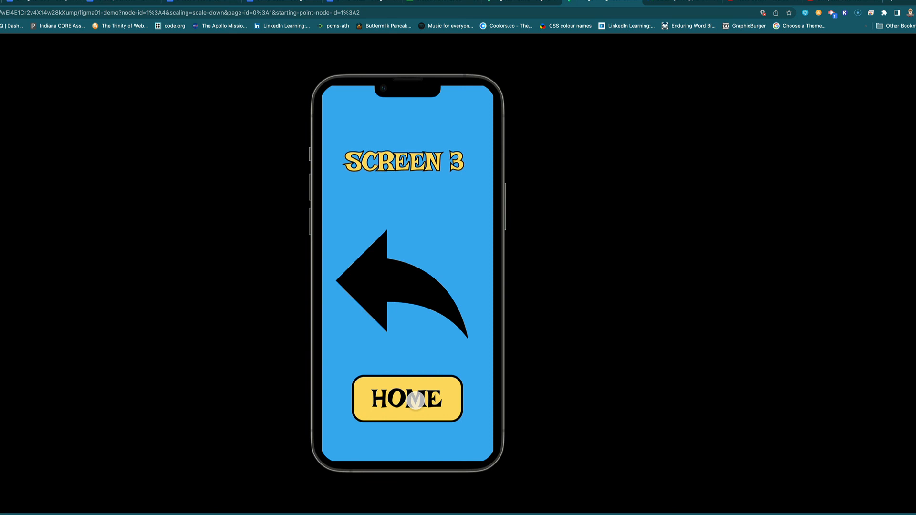
left_click(417, 400)
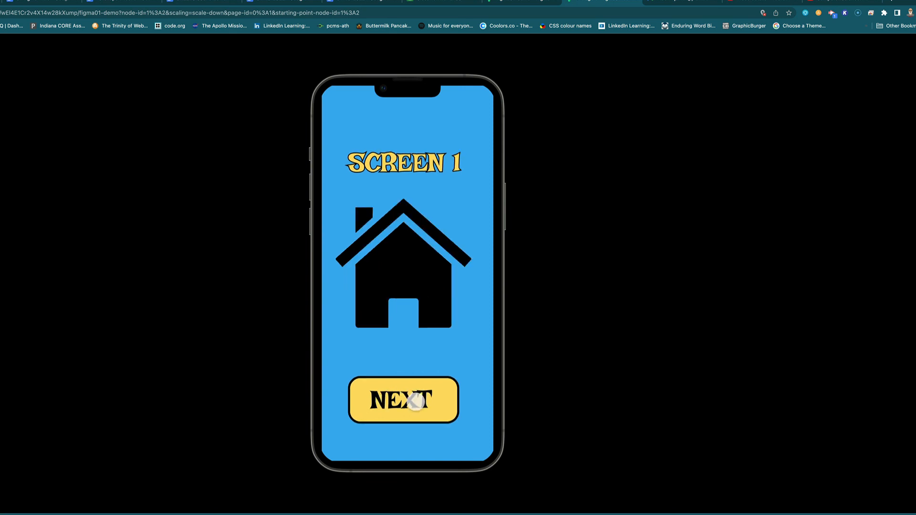
left_click(417, 401)
left_click(416, 401)
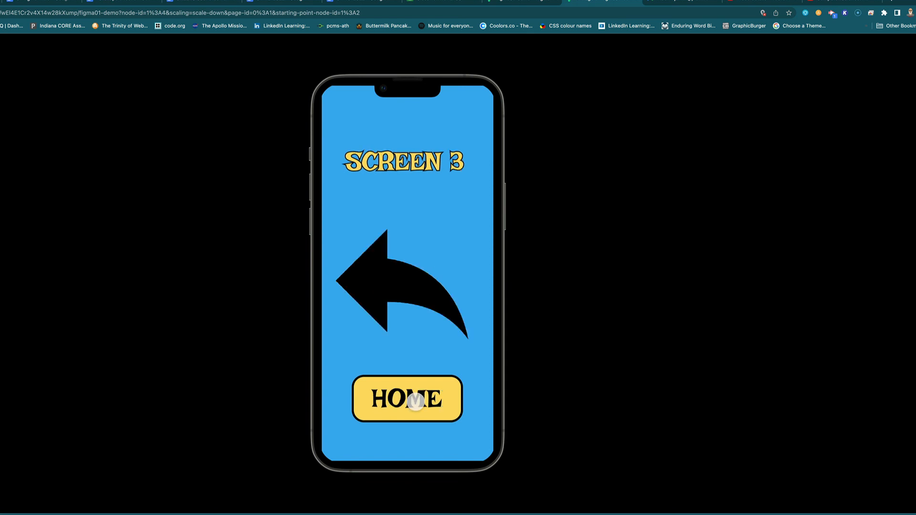
left_click(416, 401)
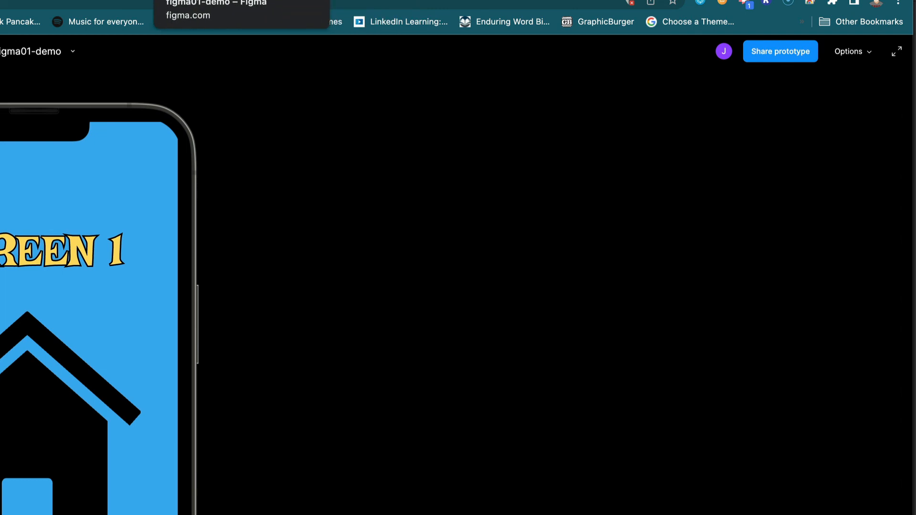
Compare the prototype preview with the figma01-demo editor and return to the editor
left_click(205, 1)
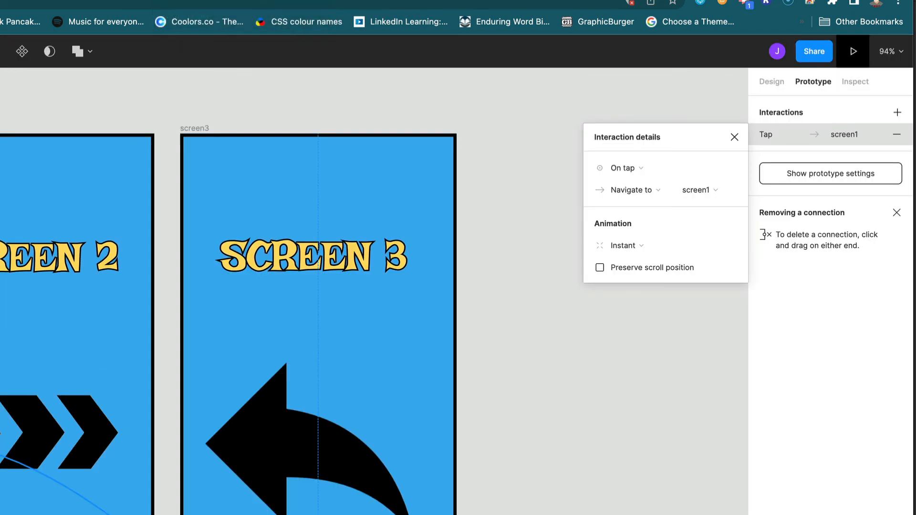
left_click(334, 1)
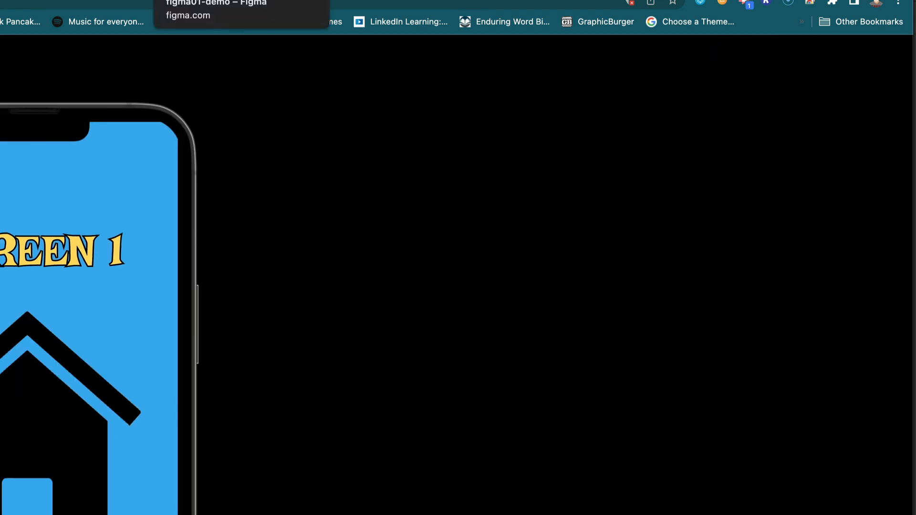
left_click(200, 2)
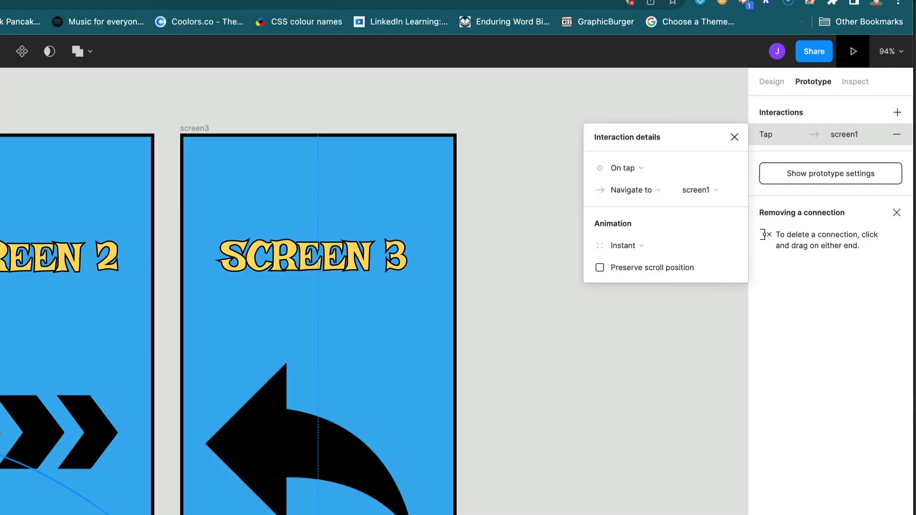
key("ctrl+Tab")
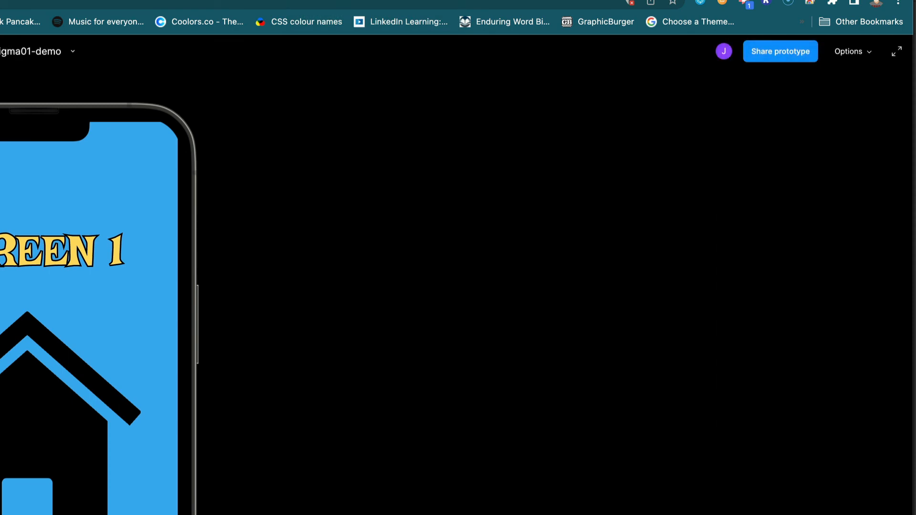
key("ctrl+shift+Tab")
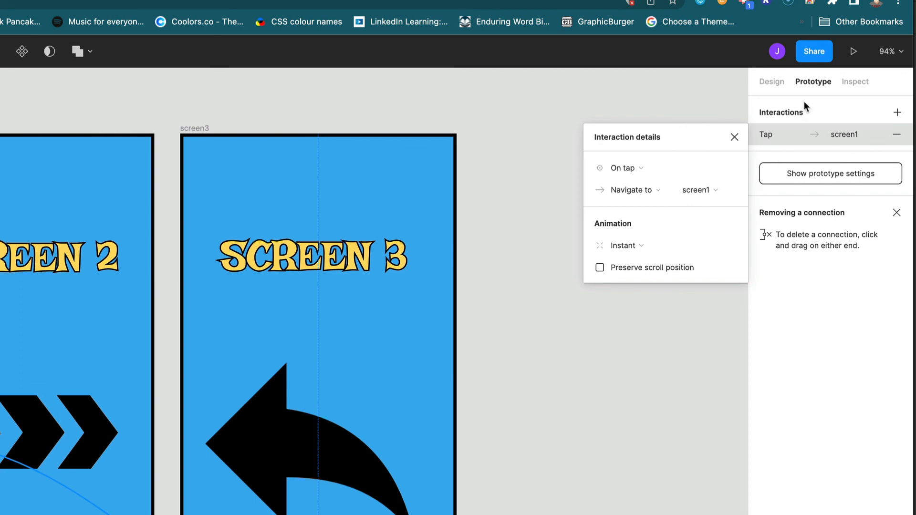
Keep the file's sharing access at Anyone with the link and copy its share link
left_click(814, 52)
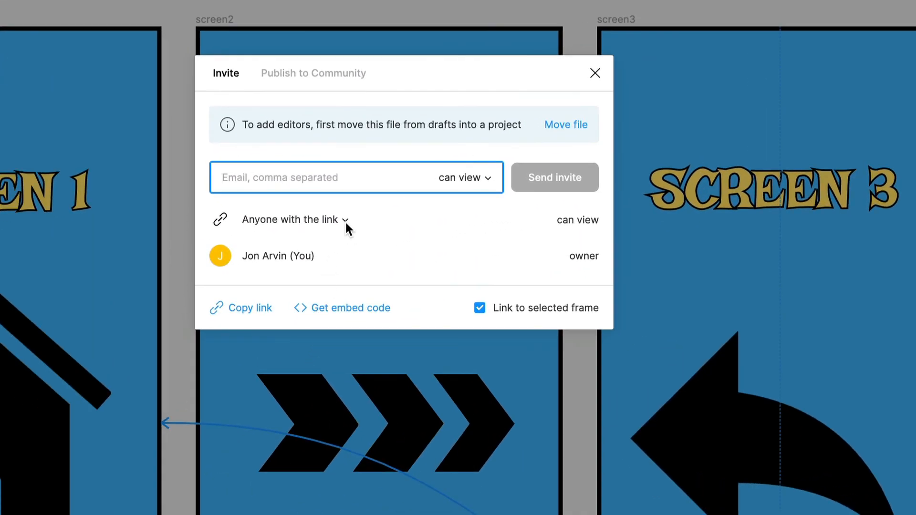
left_click(345, 219)
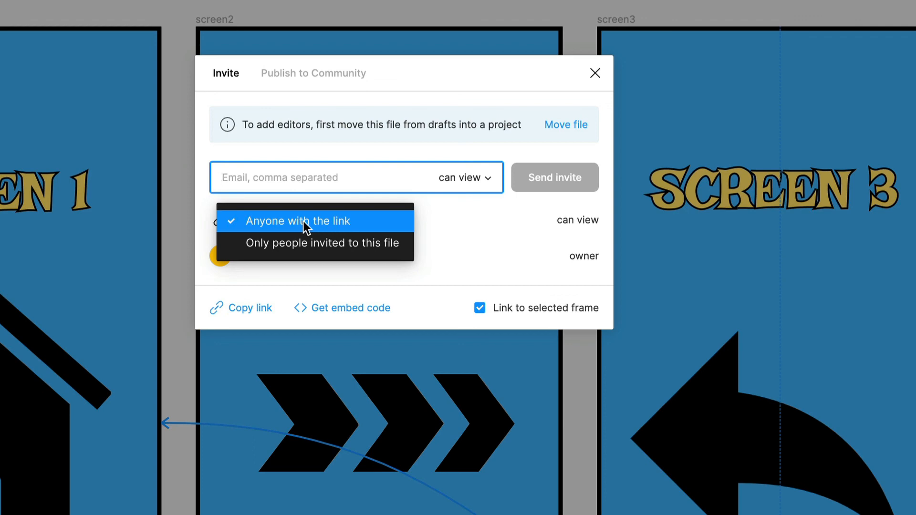
left_click(432, 222)
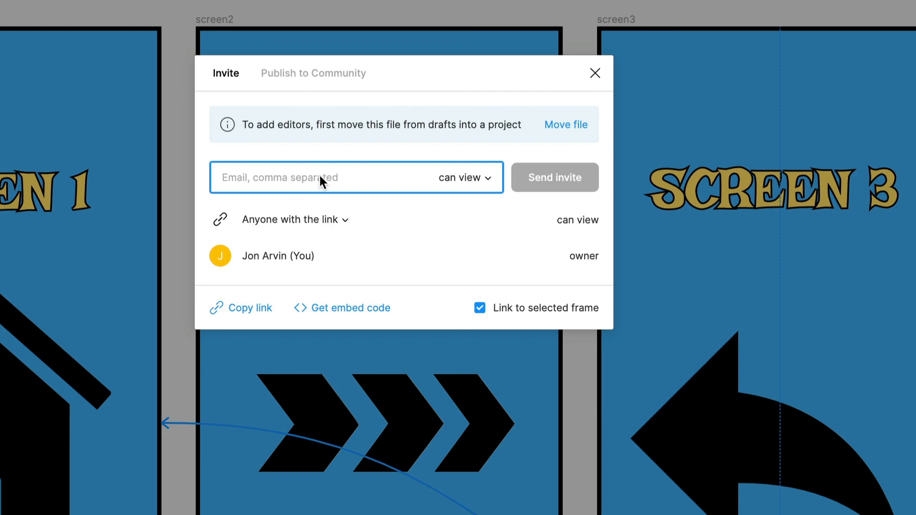
left_click(345, 220)
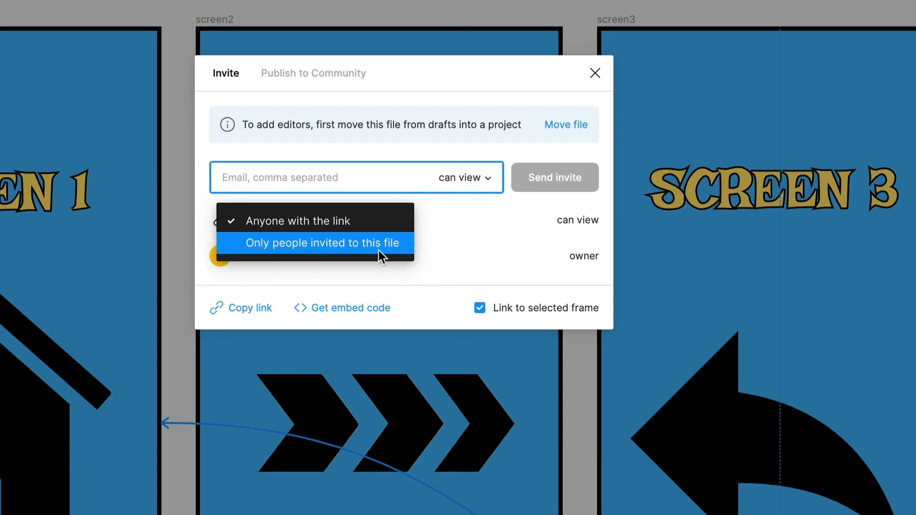
left_click(300, 220)
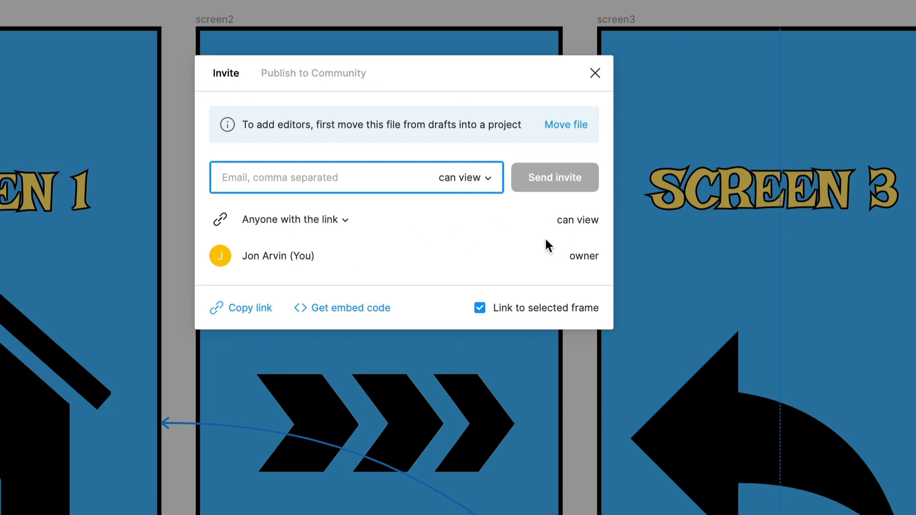
left_click(243, 311)
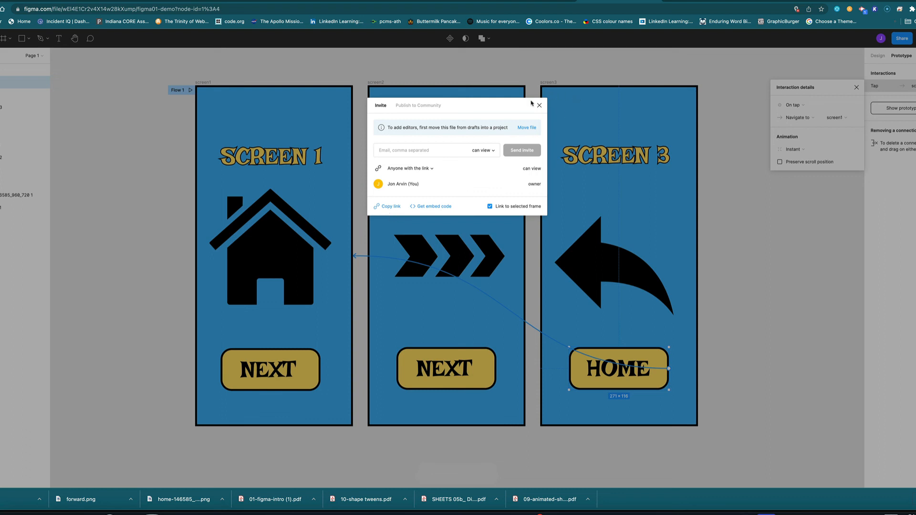
left_click(539, 106)
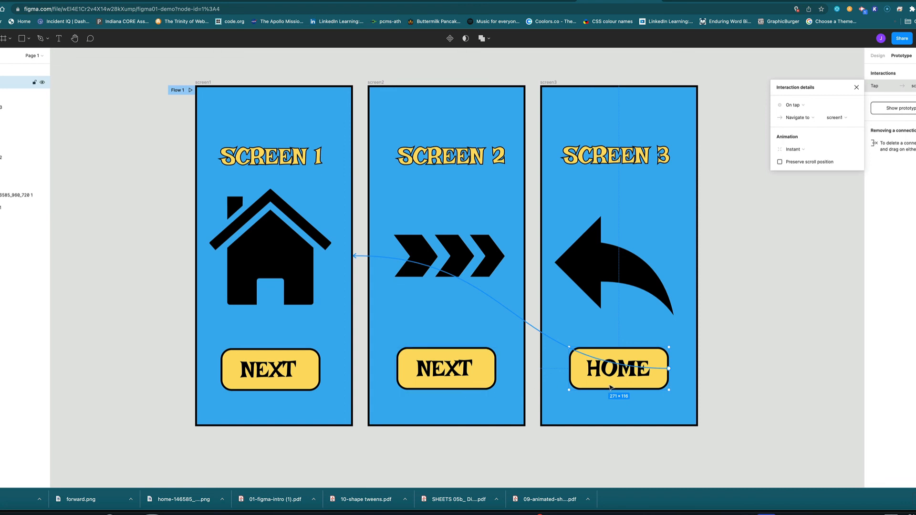
Review the prototype connections of the NEXT buttons in screen1 and screen2 and the HOME button in screen3
left_click(315, 389)
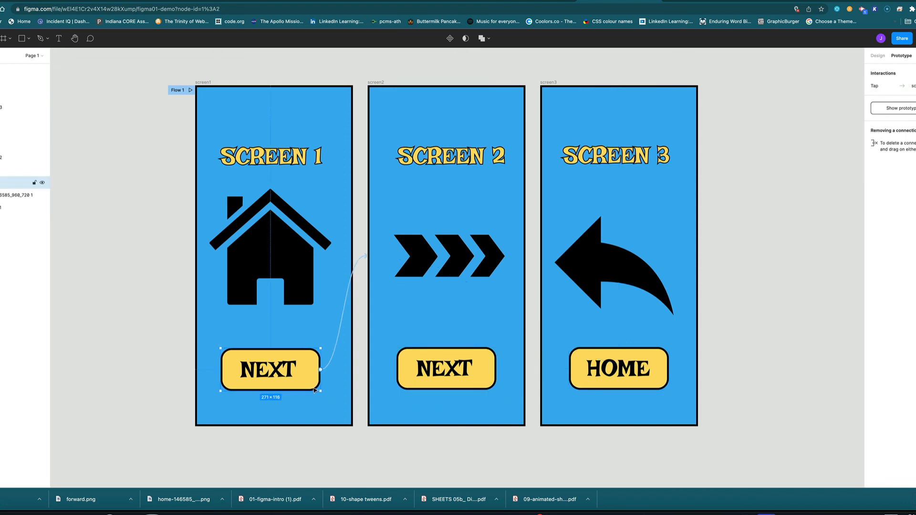
left_click(440, 380)
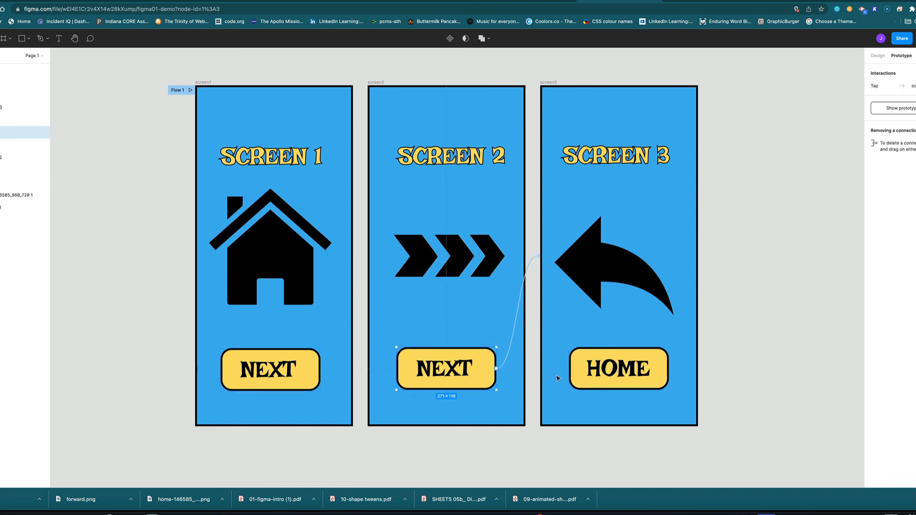
left_click(616, 370)
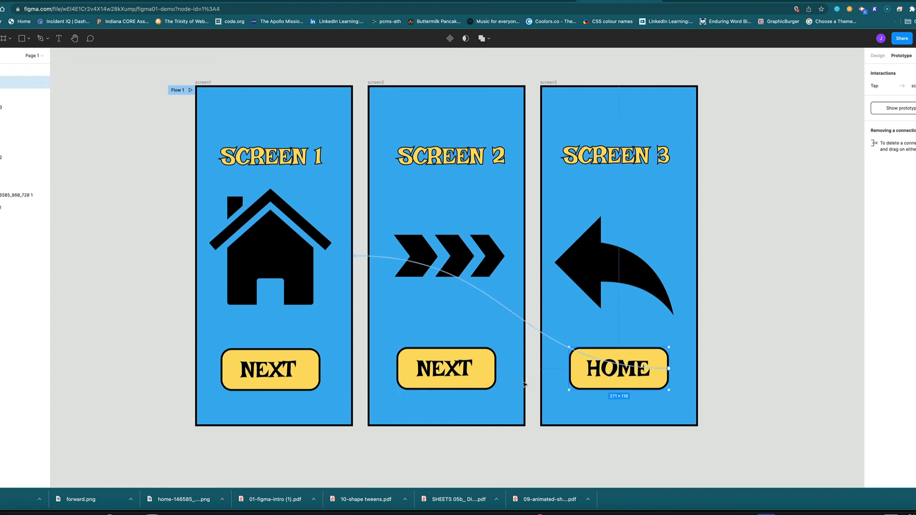
left_click(277, 377)
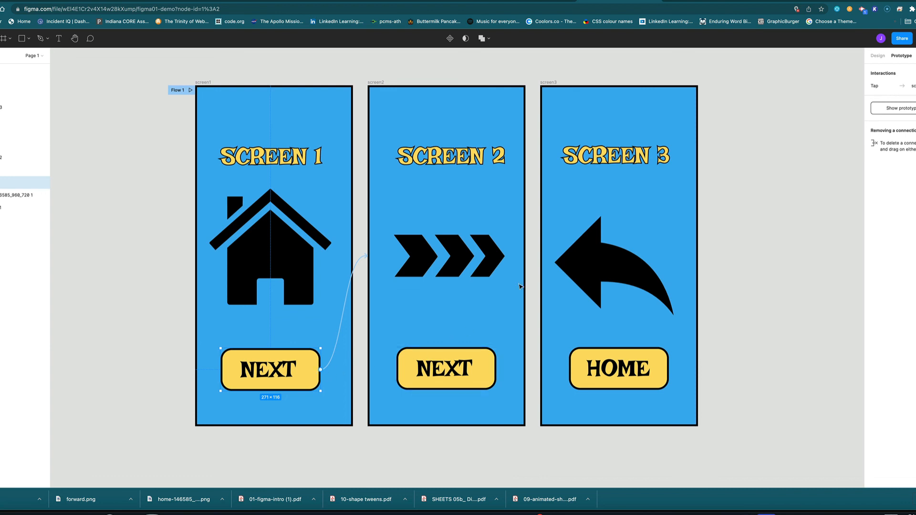
left_click(751, 1)
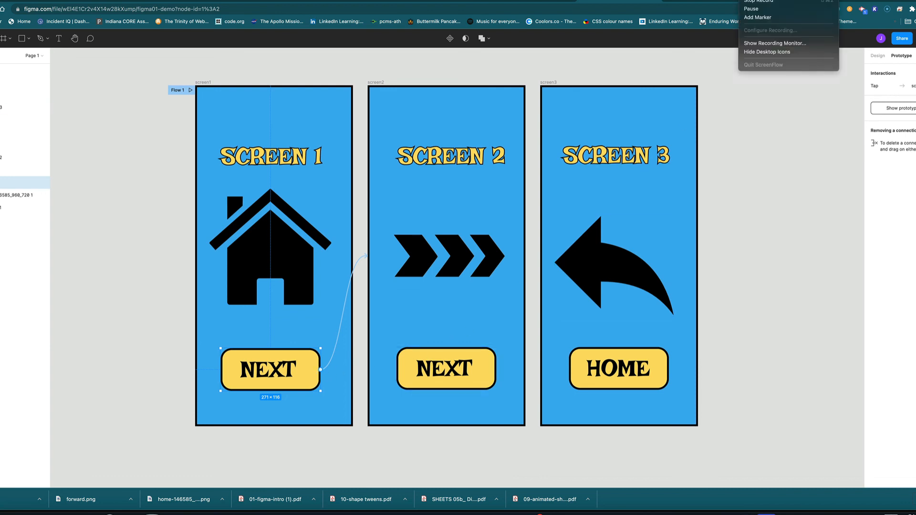